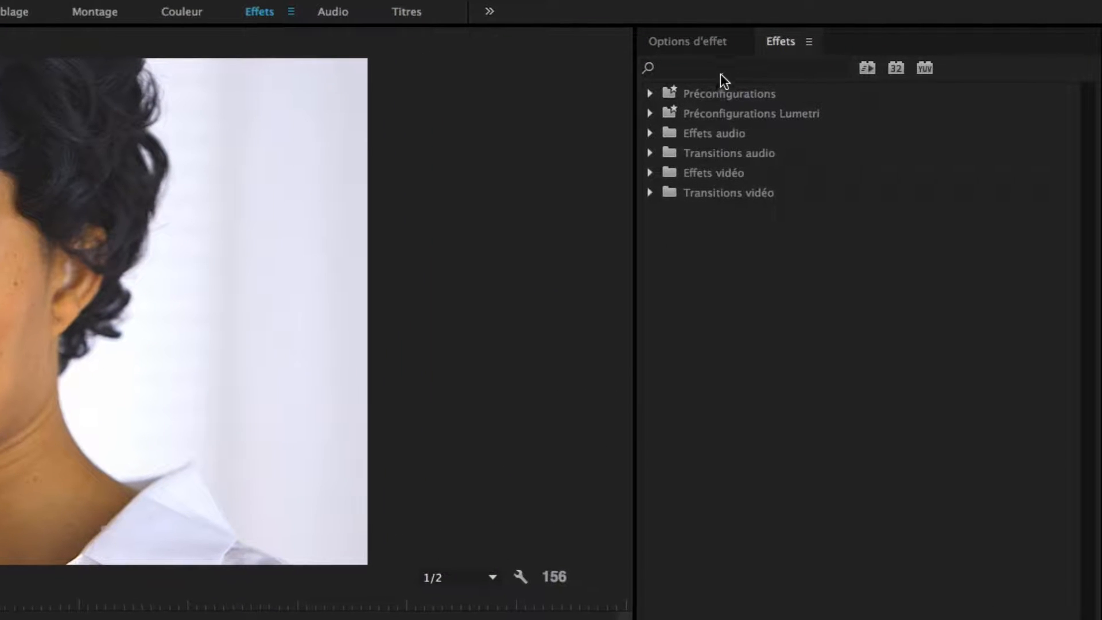
- Search the effects for "beaut", apply BCC Beauty Studio to the Plan 1 clip, and show the clip's effect settings
click(701, 66)
text(beaut)
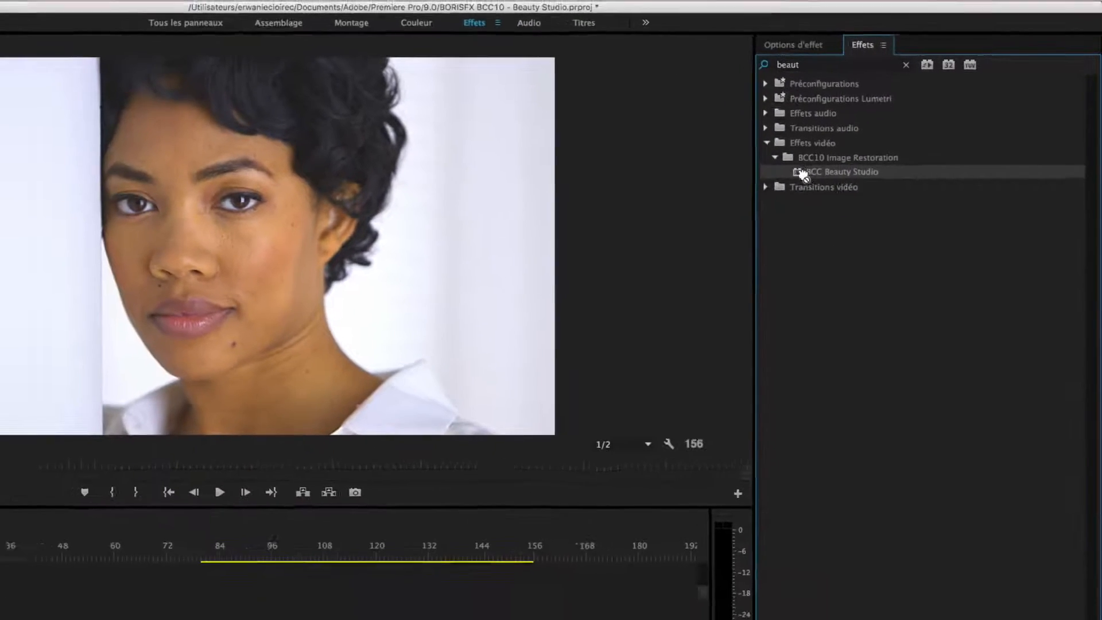
drag(728, 208, 341, 304)
drag(631, 209, 194, 580)
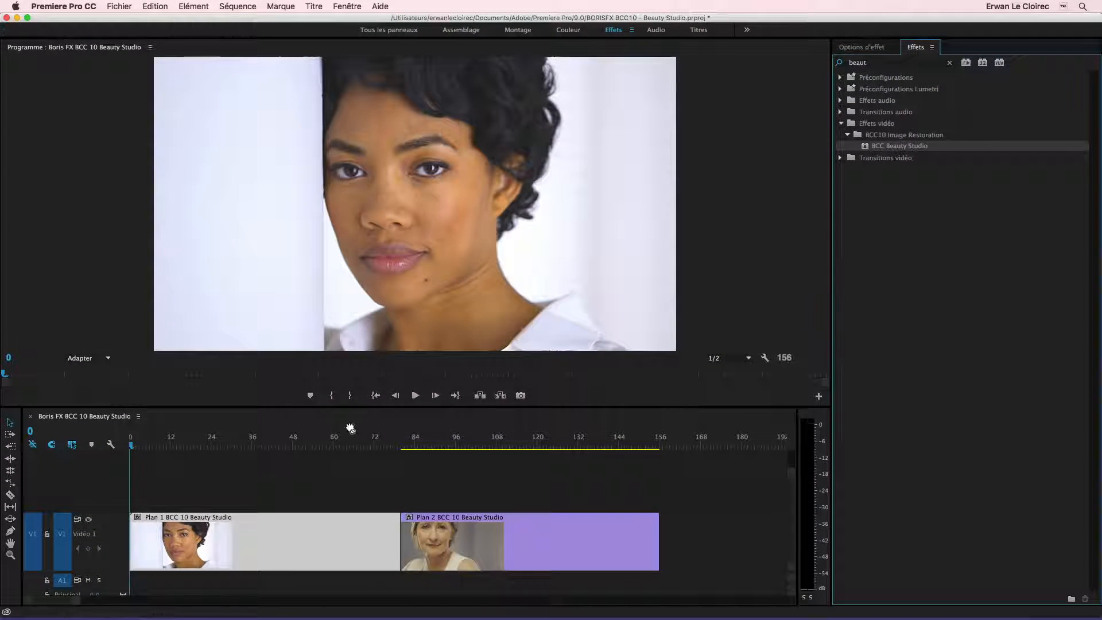
drag(254, 545, 256, 554)
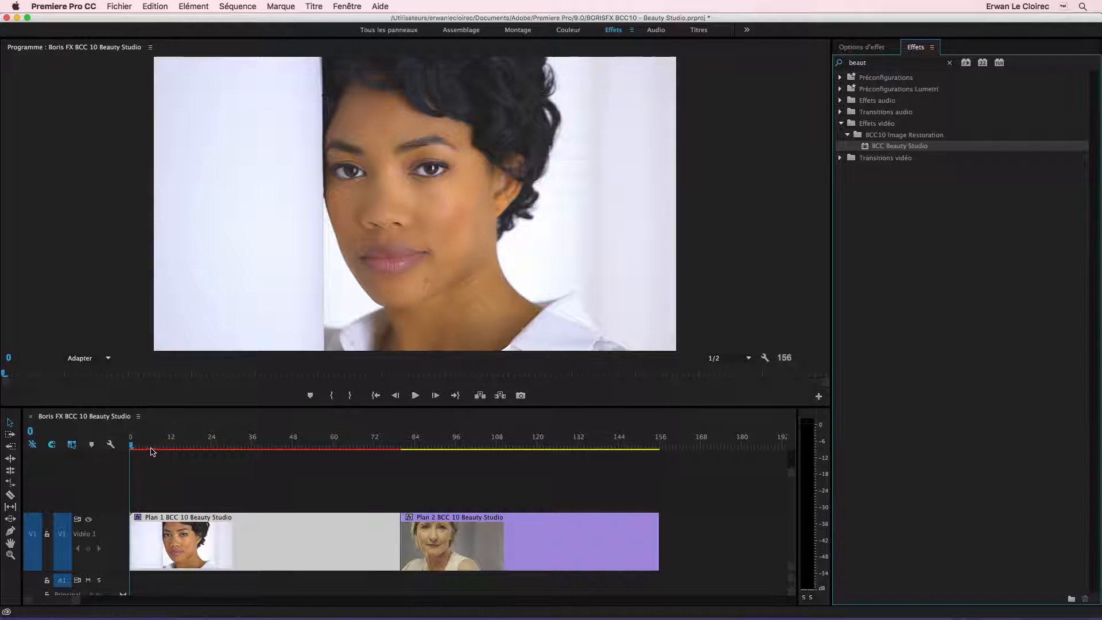
drag(143, 448, 113, 451)
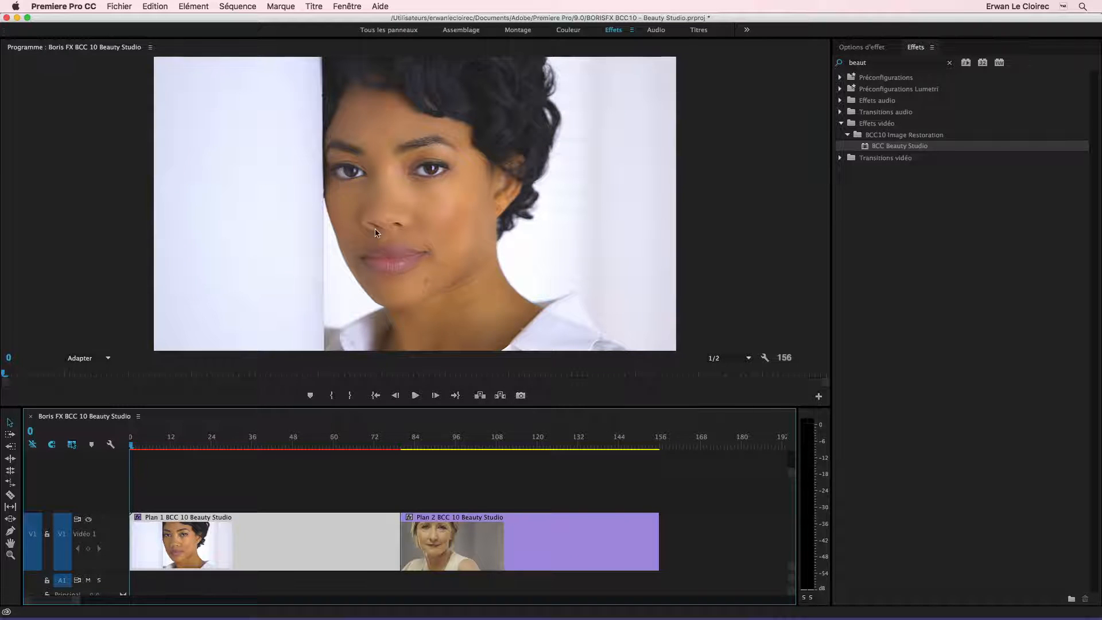
click(863, 47)
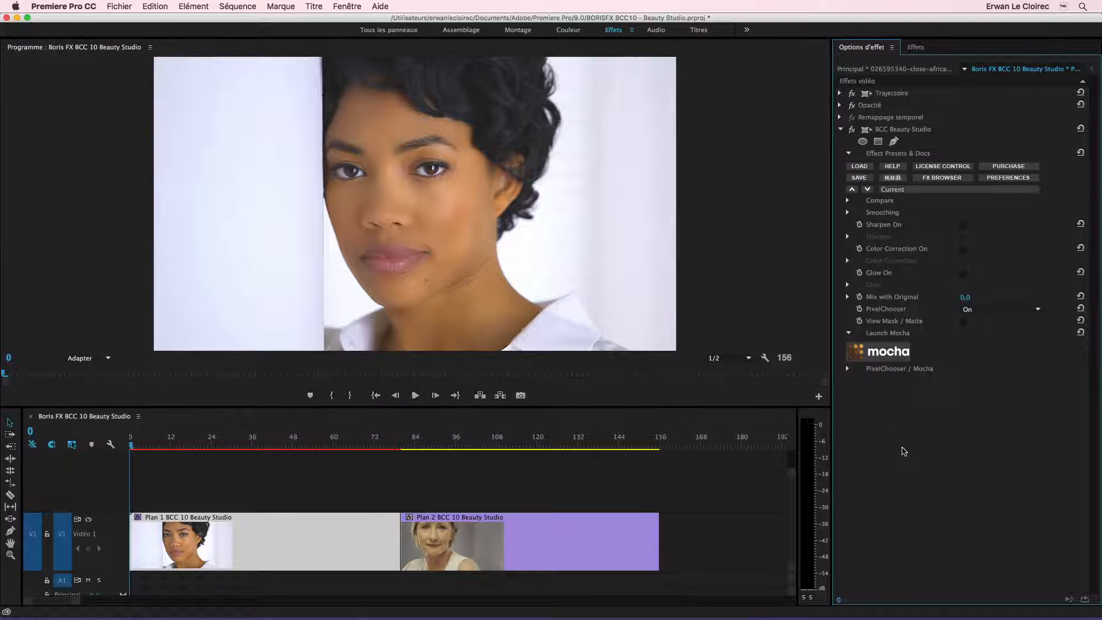
- Select BCC Beauty Studio and try enlarging and shrinking its on-screen circle over the face to vary the smoothing amount
click(960, 131)
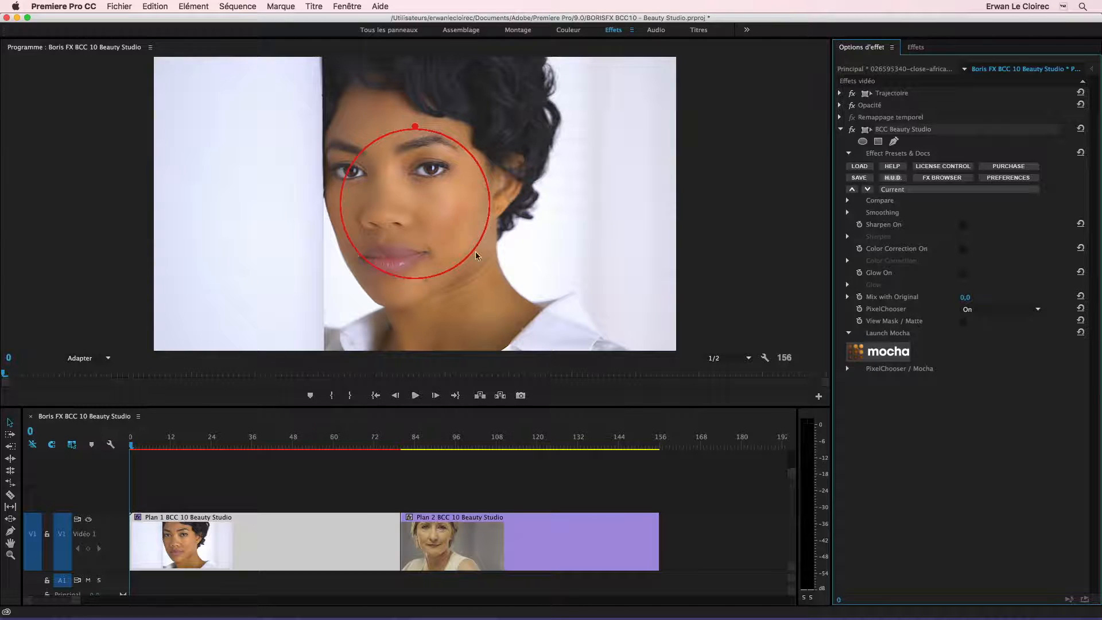
click(414, 117)
drag(414, 75, 414, 70)
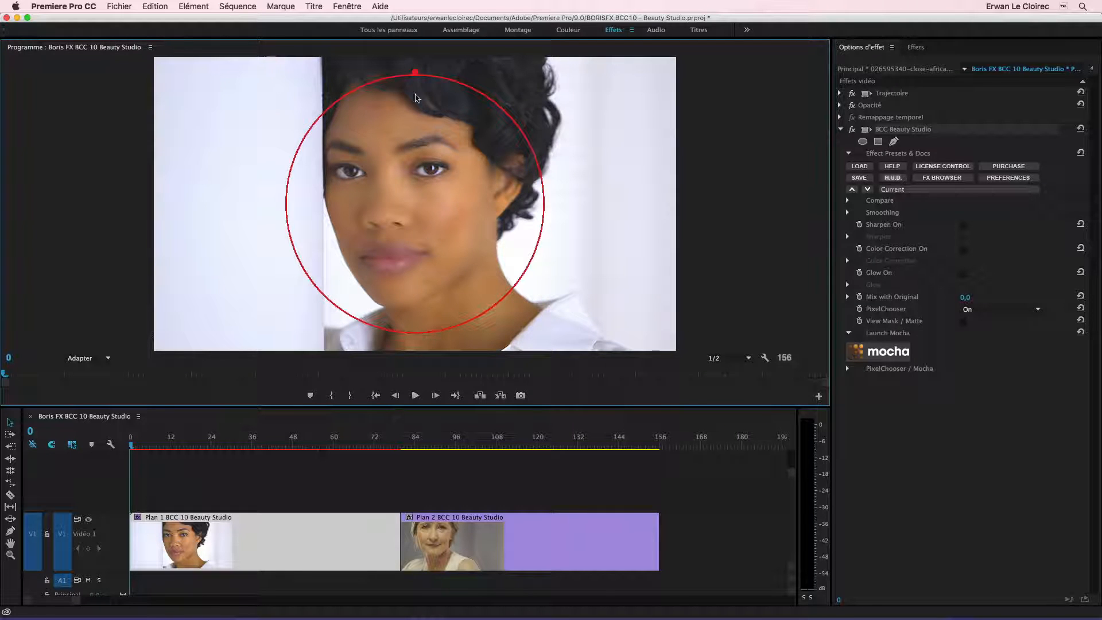
drag(415, 77, 421, 162)
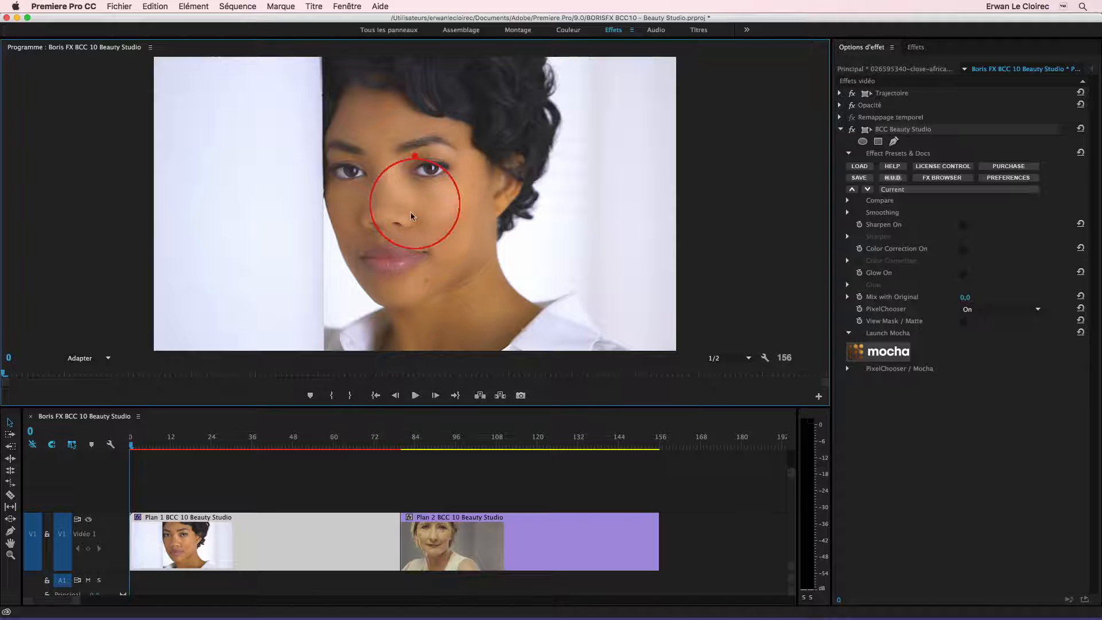
drag(416, 160, 406, 81)
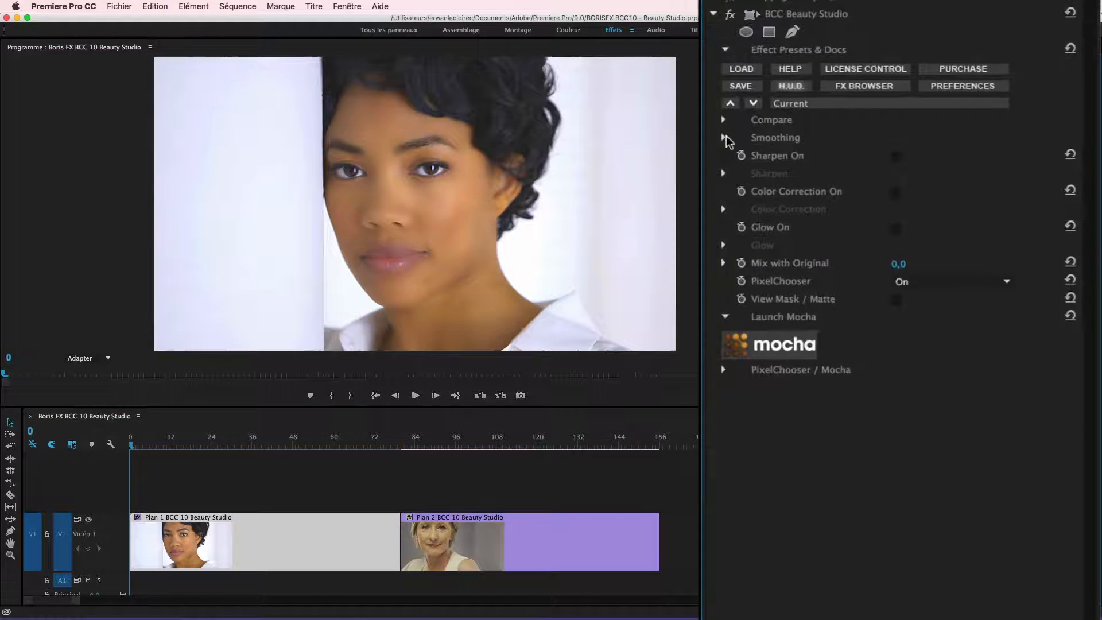
- Set the Smoothing values of BCC Beauty Studio: Master Amount 100, Smooth Smallest Details 80 and Smooth Small Details 100
click(883, 212)
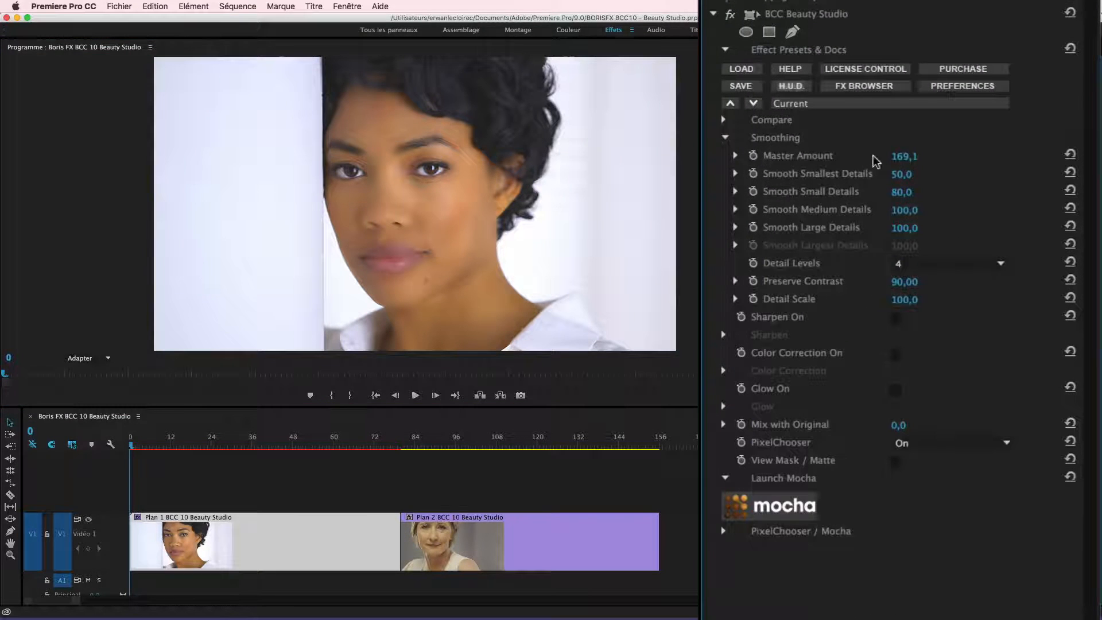
click(902, 159)
text(100)
key(Return)
click(904, 174)
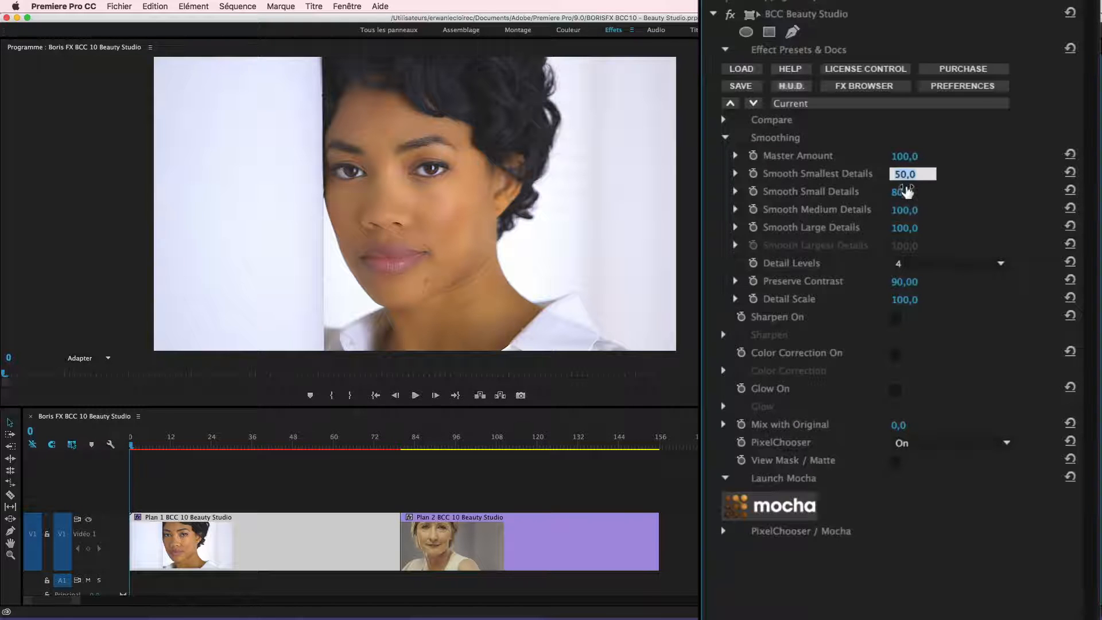
text(80)
key(Return)
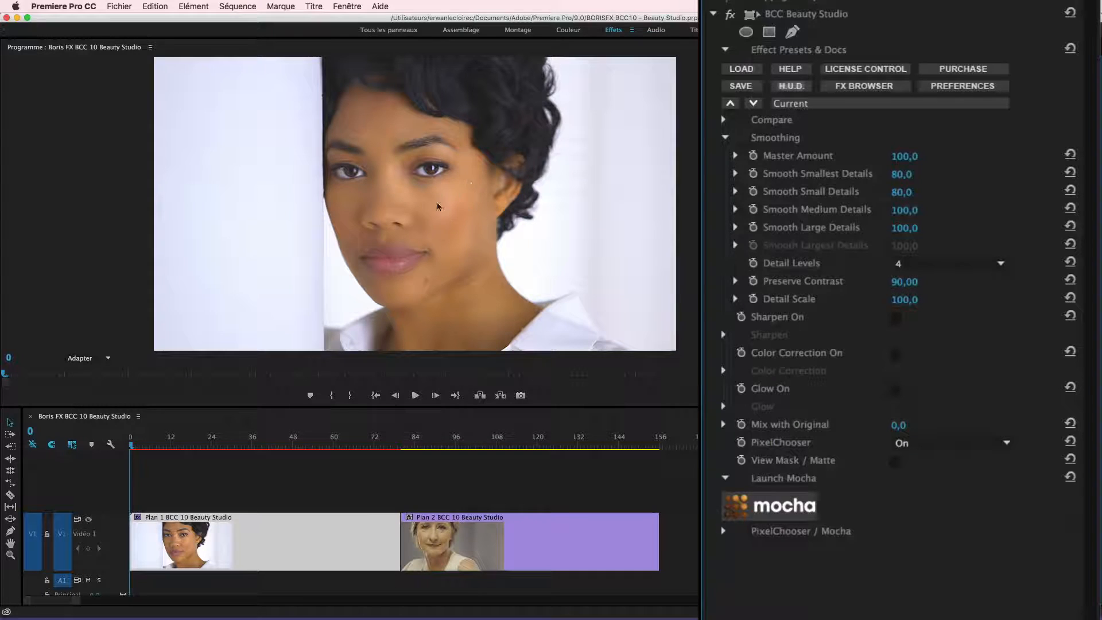
click(901, 193)
text(100)
key(Return)
- Set the Compare Mode to Side By Side and reset Smooth Small Details to its default
click(723, 120)
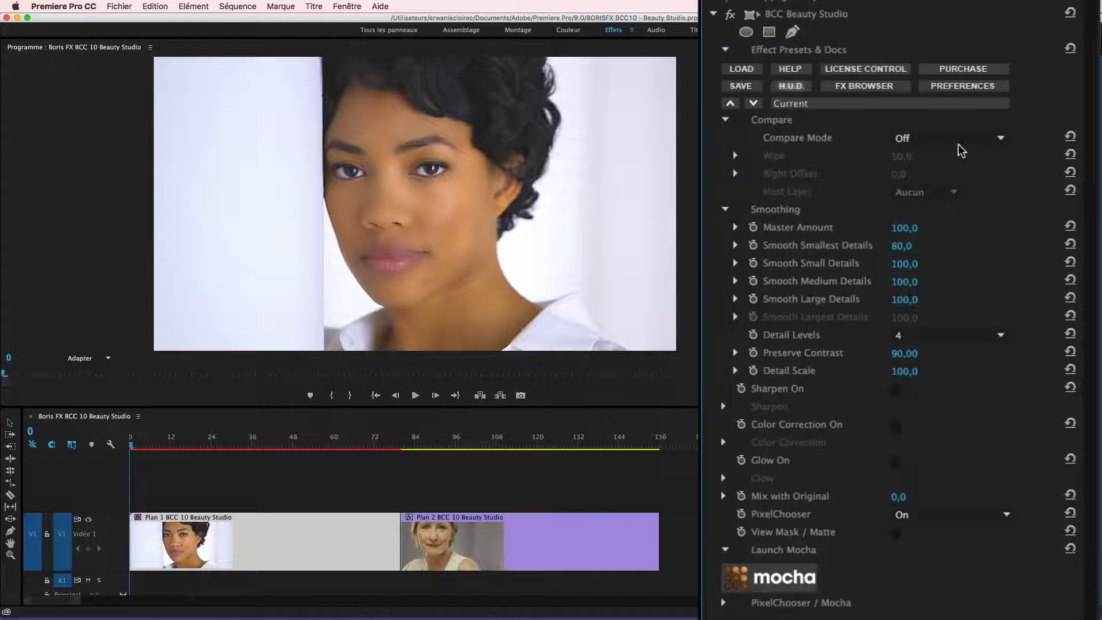
click(928, 140)
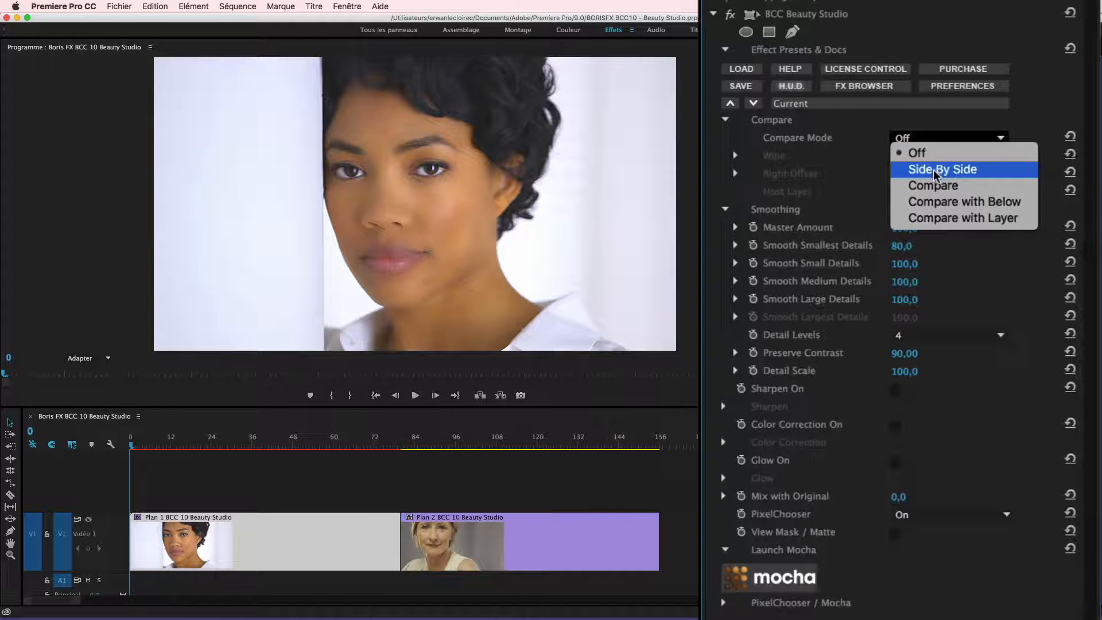
click(935, 169)
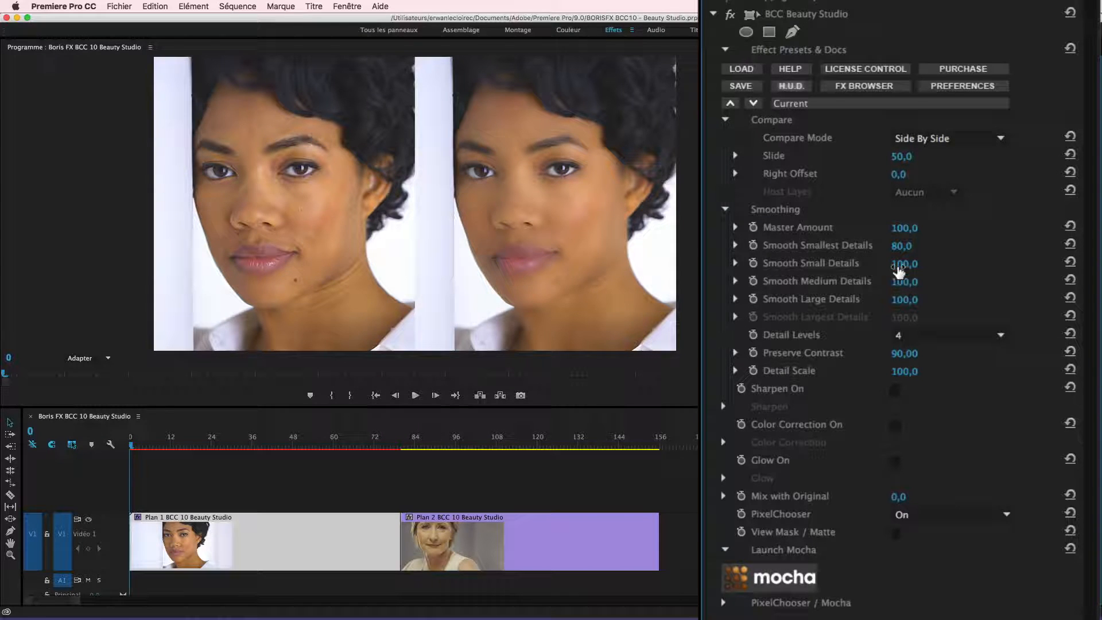
click(1069, 263)
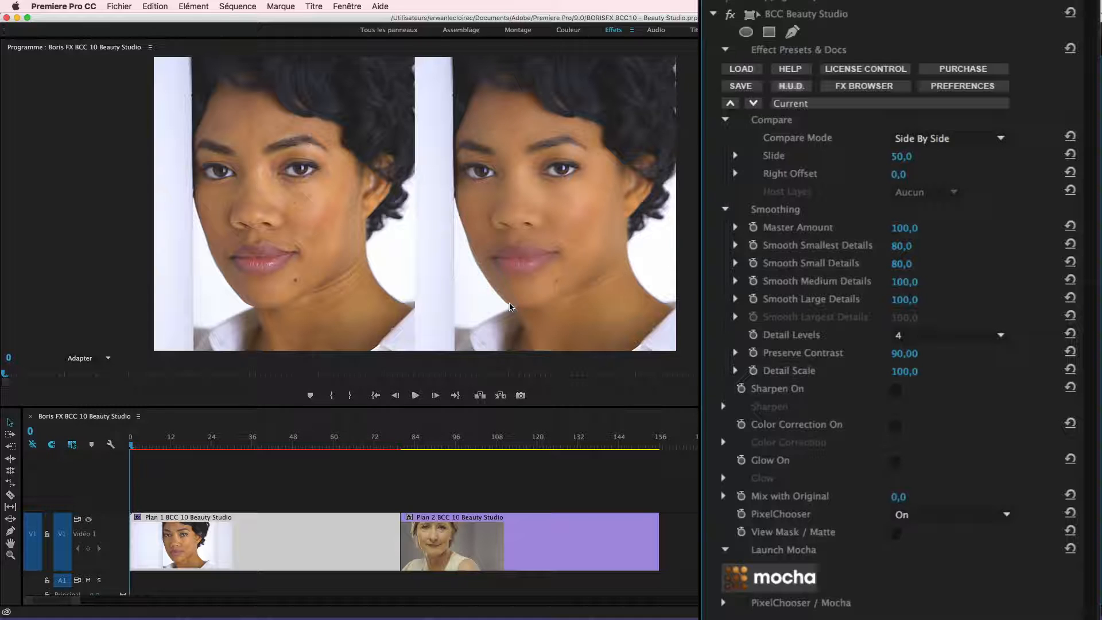
click(724, 209)
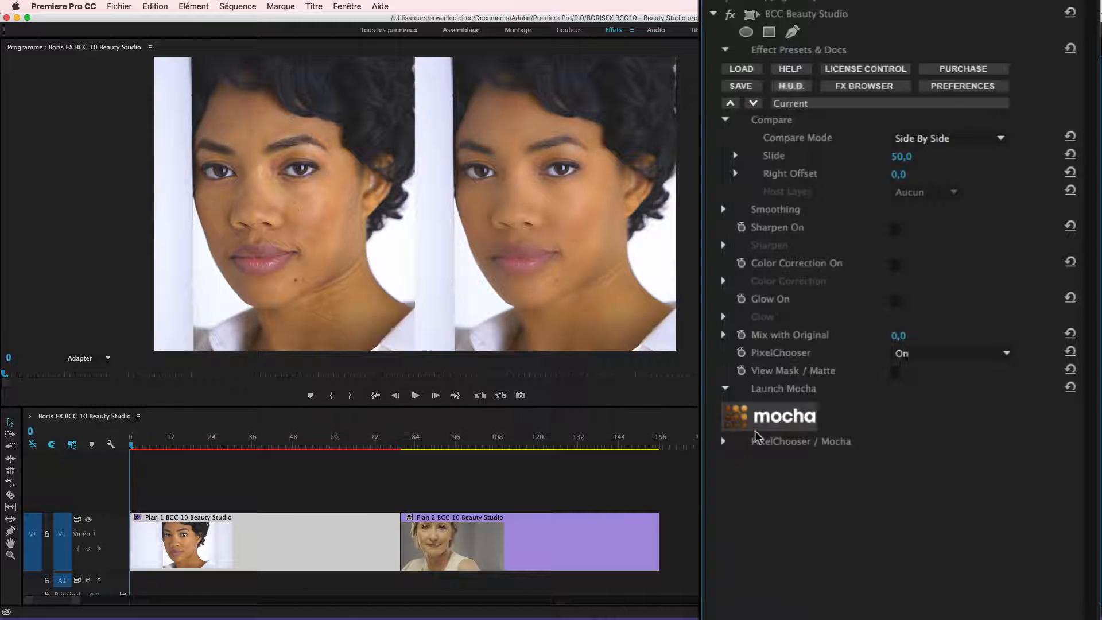
- In the PixelChooser matte settings, sample Color A from darker facial skin and Color B from lighter skin between the eyes
click(723, 441)
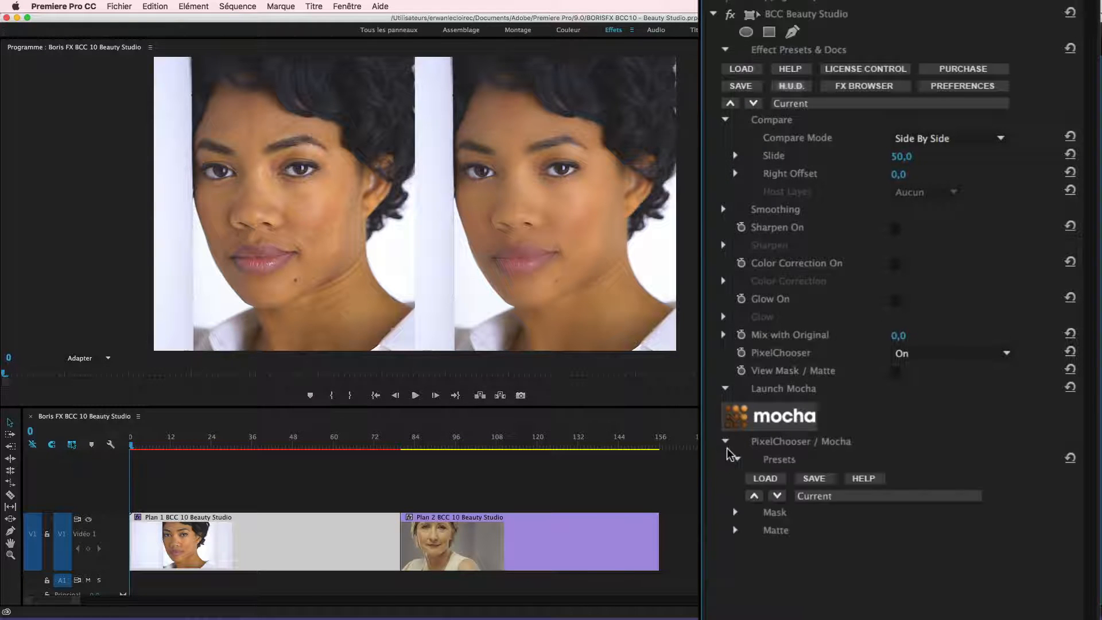
click(734, 531)
scroll(1066, 459, down, 5)
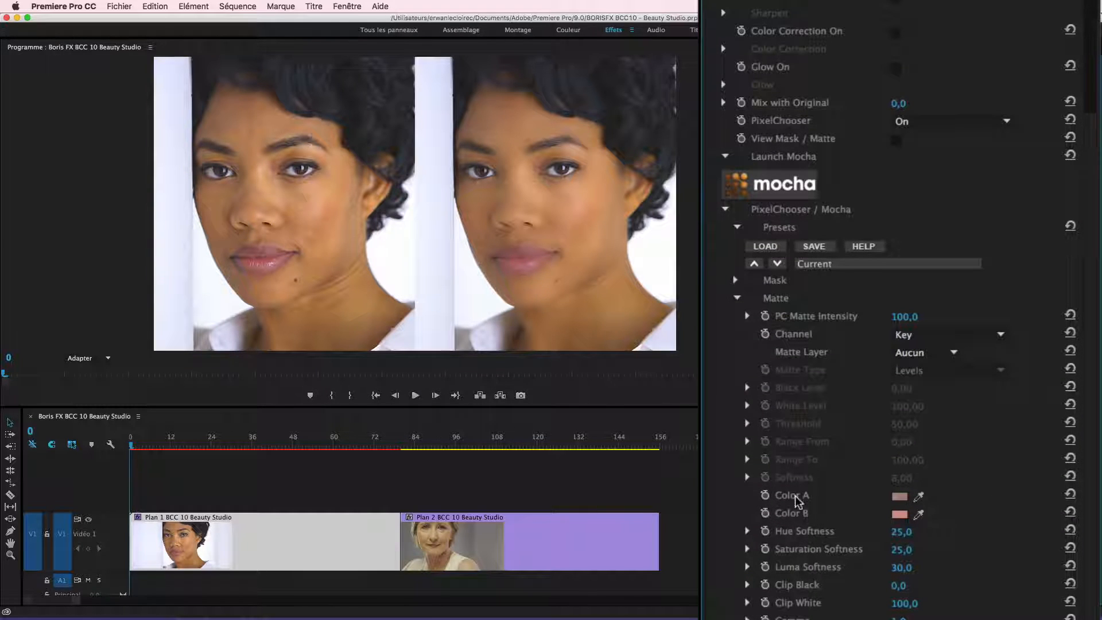
click(918, 496)
click(917, 498)
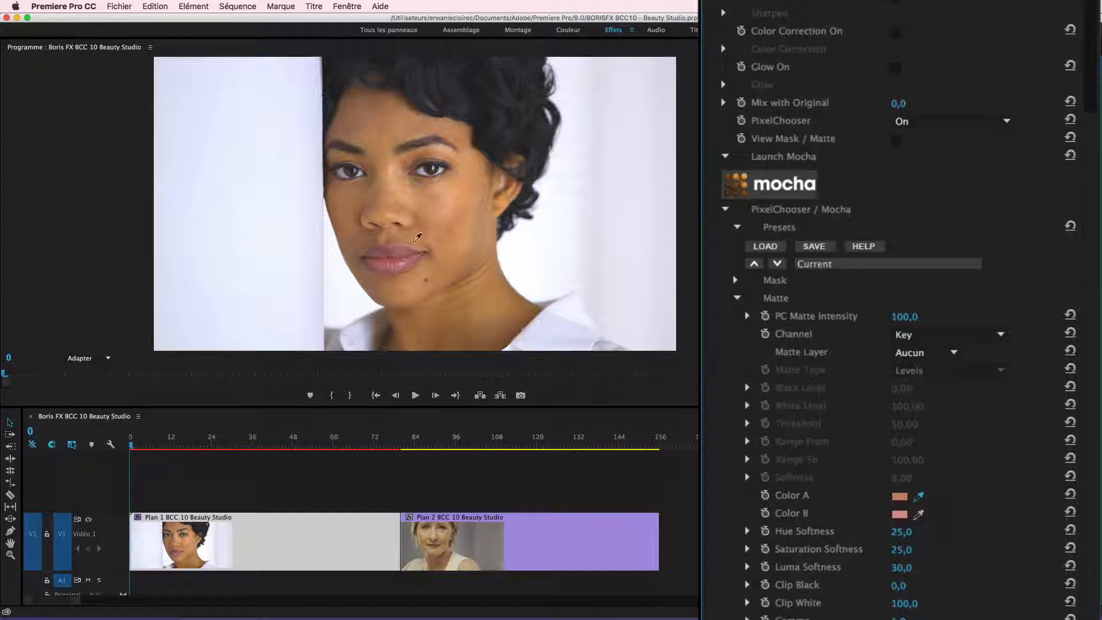
click(362, 241)
click(918, 514)
click(394, 167)
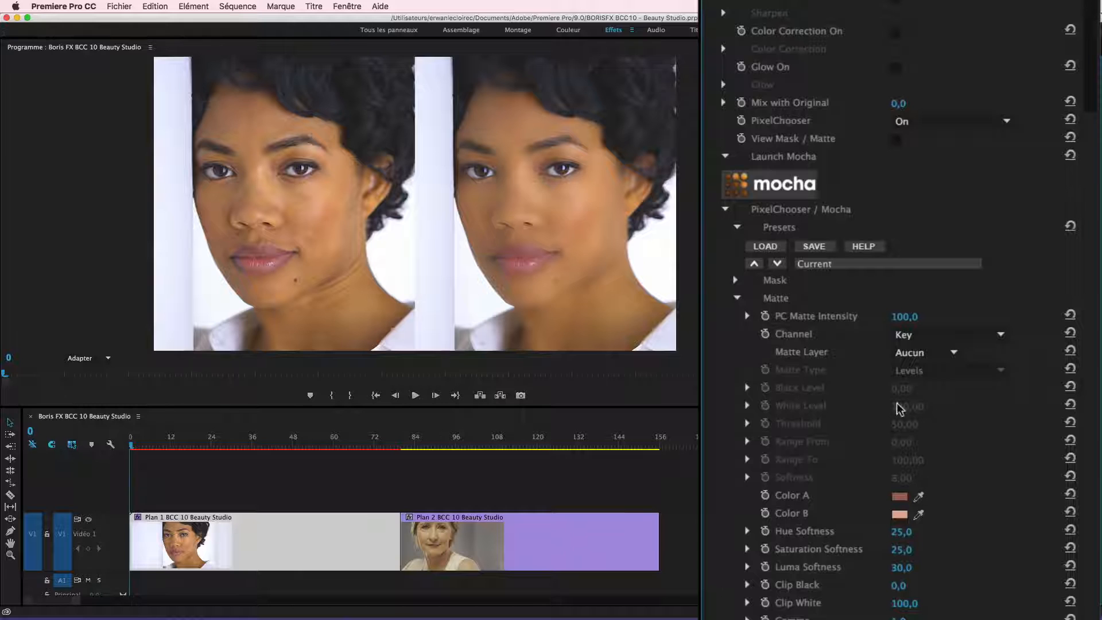
- Turn on View Mask / Matte and lower the matte's Hue Softness first to 20, finally to 10
click(894, 140)
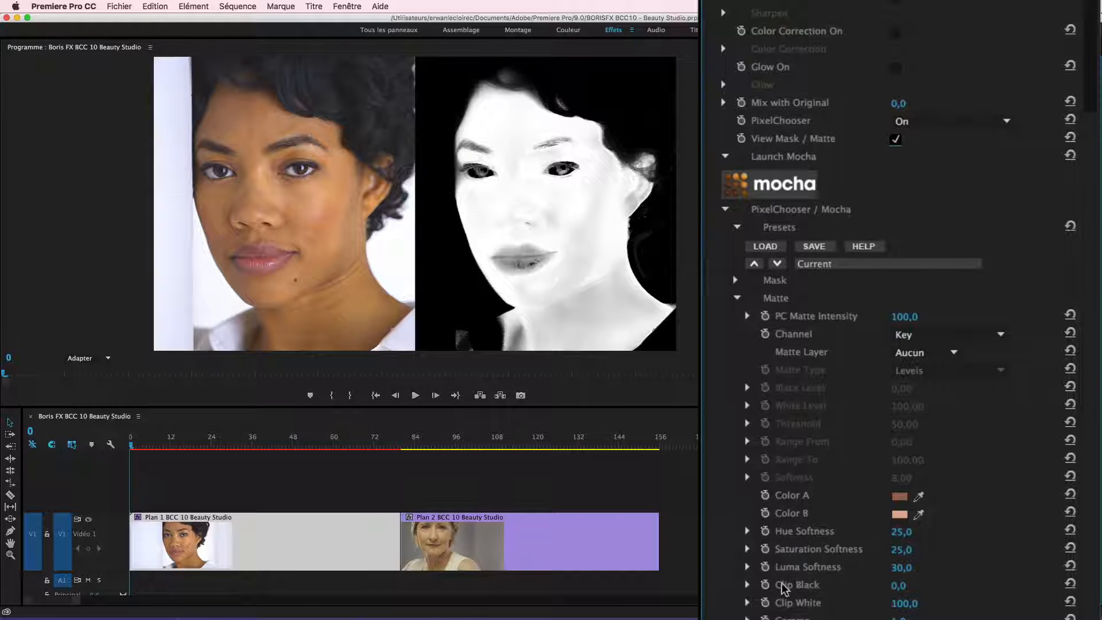
click(900, 532)
text(20)
key(Return)
click(900, 532)
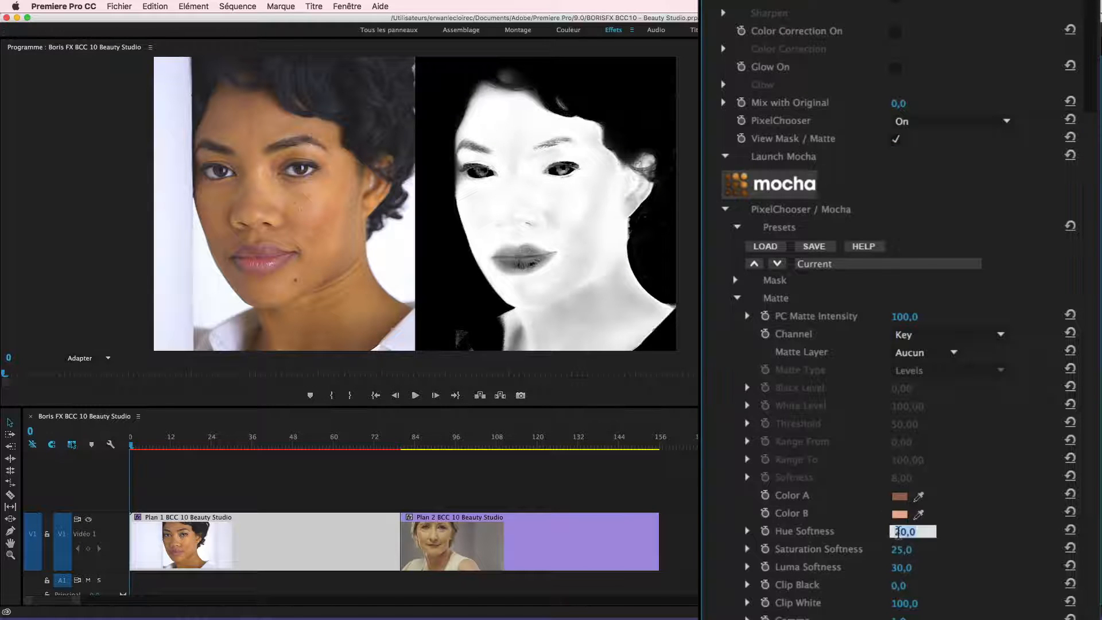
text(10)
key(Return)
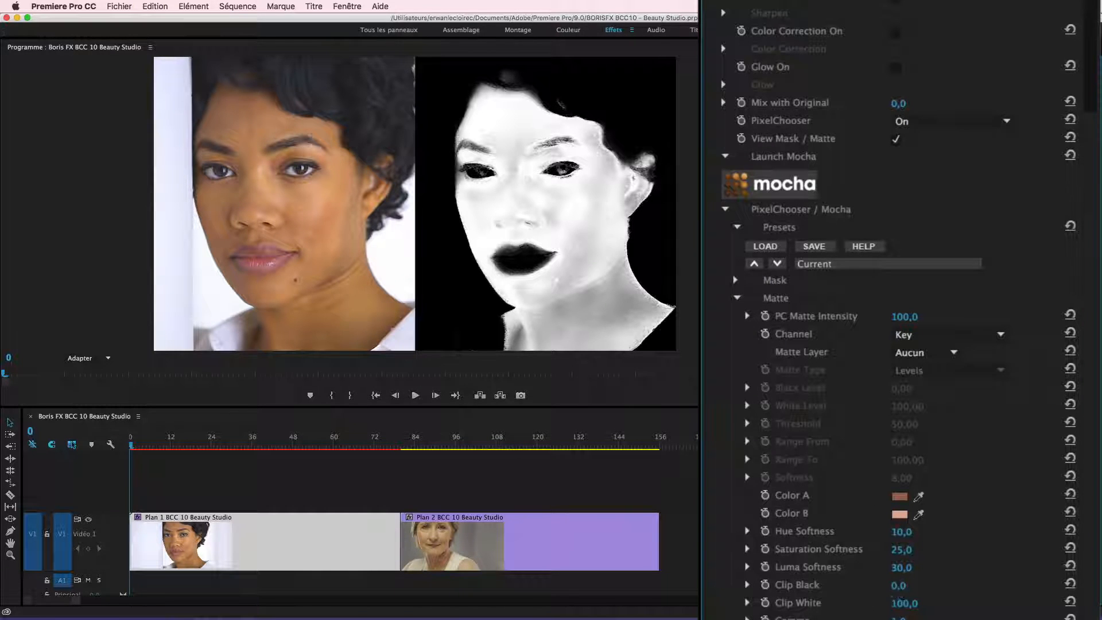
- Refine the matte with Clip White 80 and Blur 10, and turn off View Mask / Matte
click(899, 602)
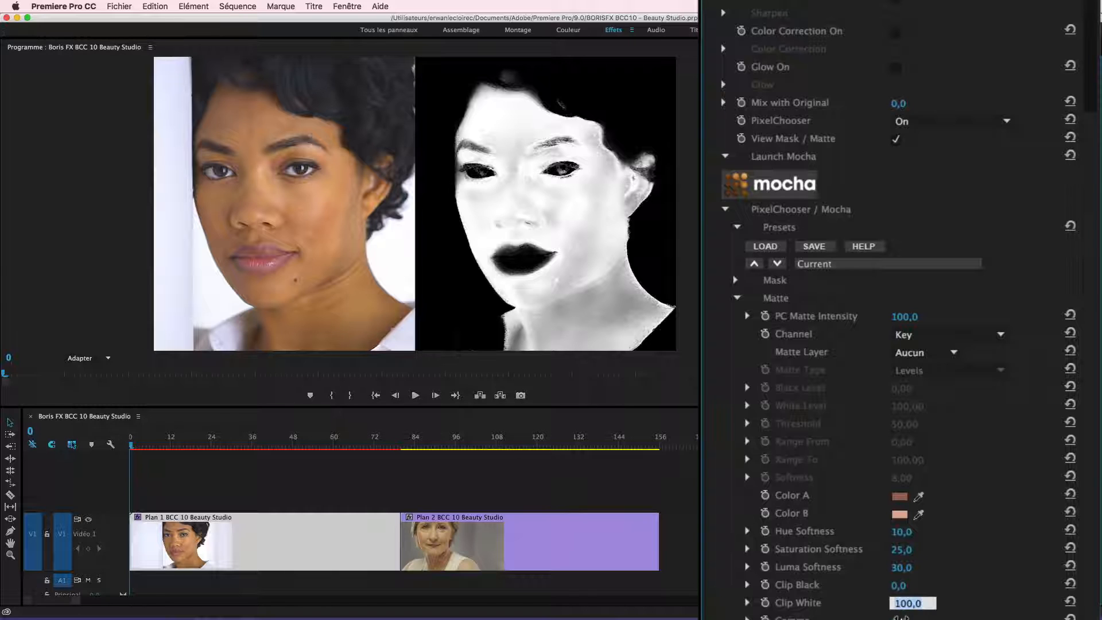
text(80)
key(Return)
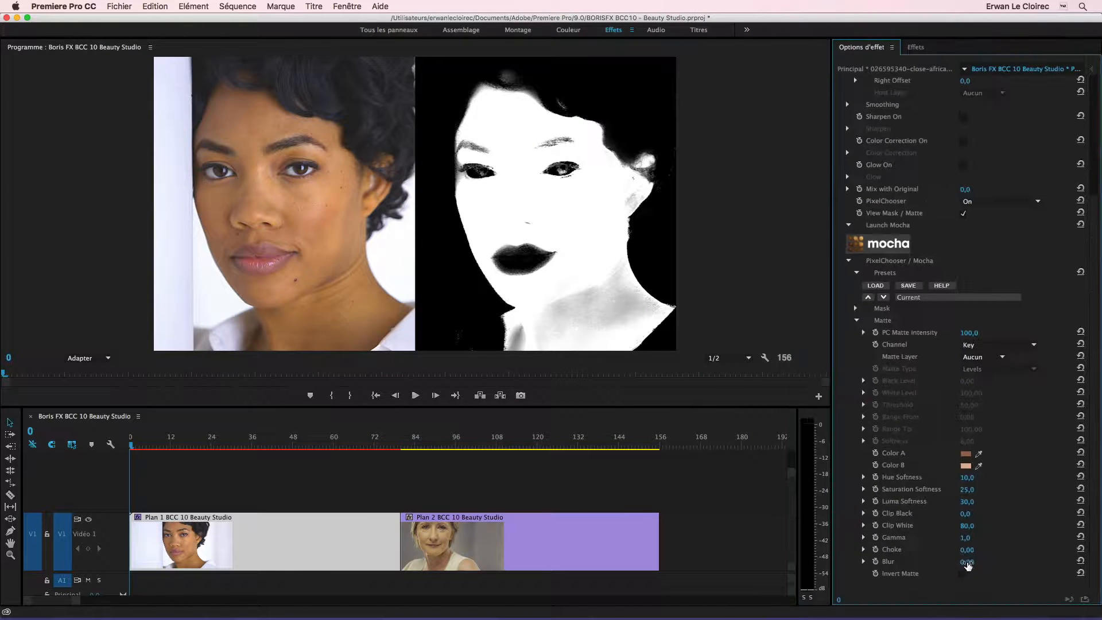
click(966, 563)
text(10)
key(Return)
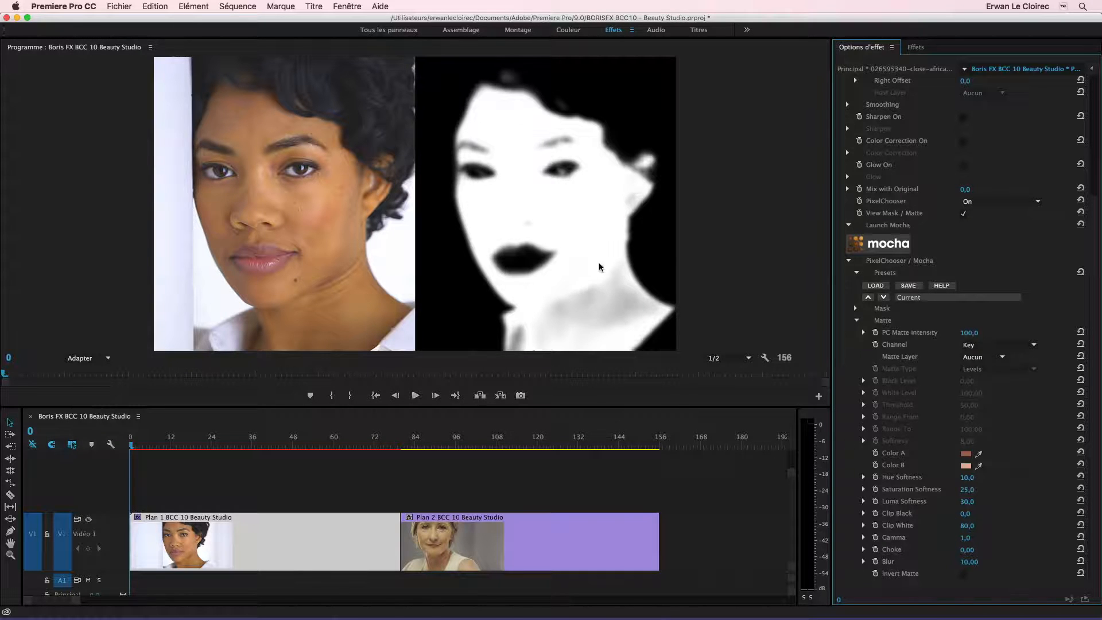
click(962, 213)
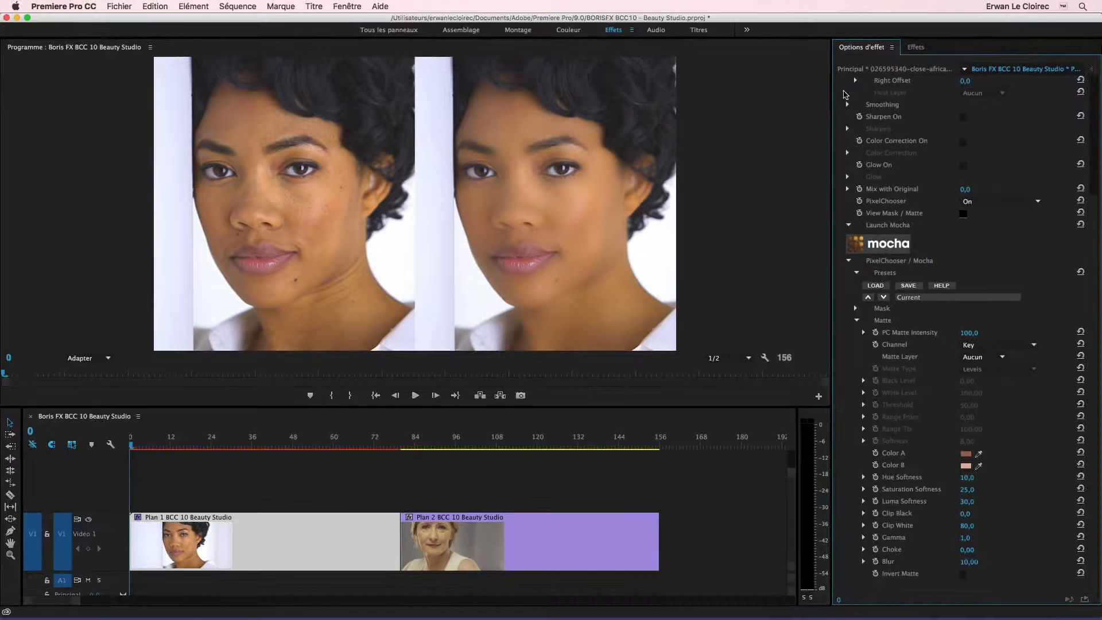
- Set the Smoothing Master Amount to 80
click(852, 105)
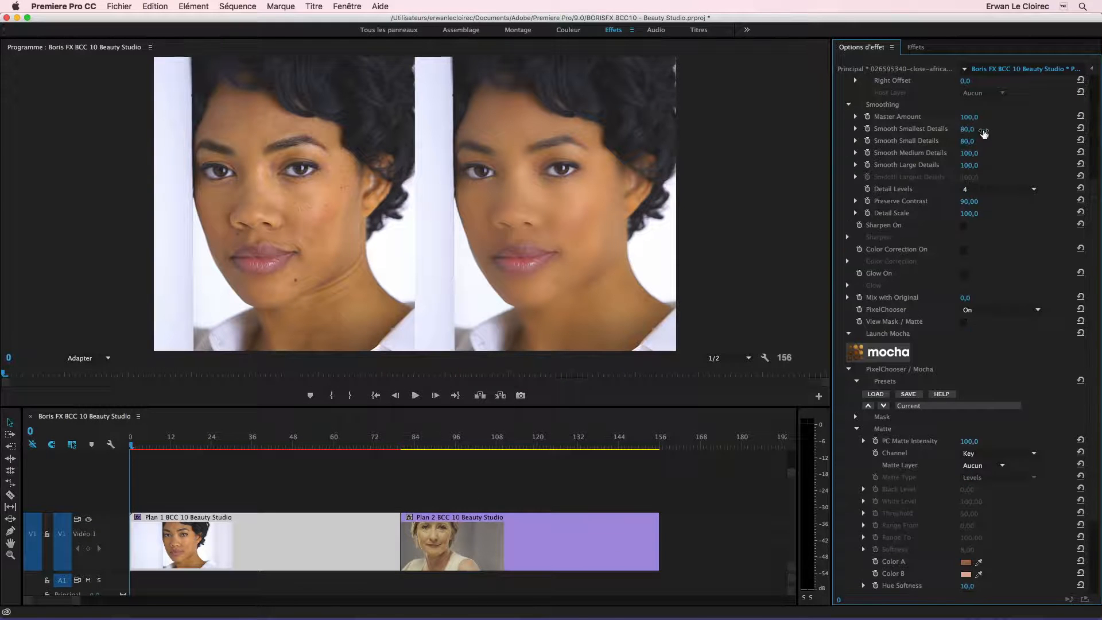
drag(968, 118, 969, 118)
click(969, 117)
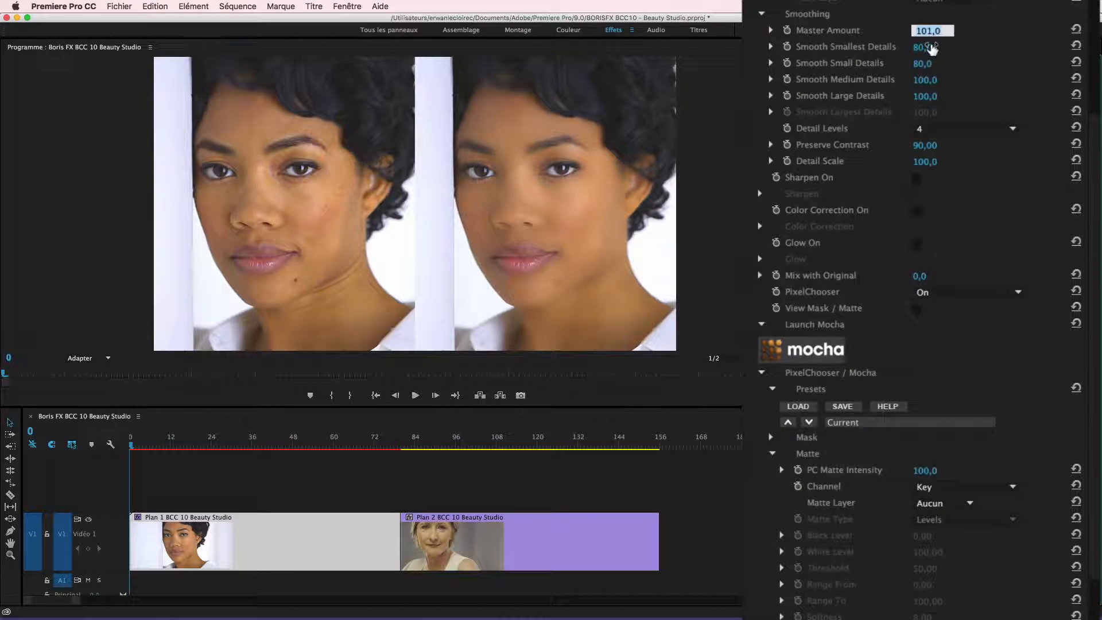
text(80)
key(Return)
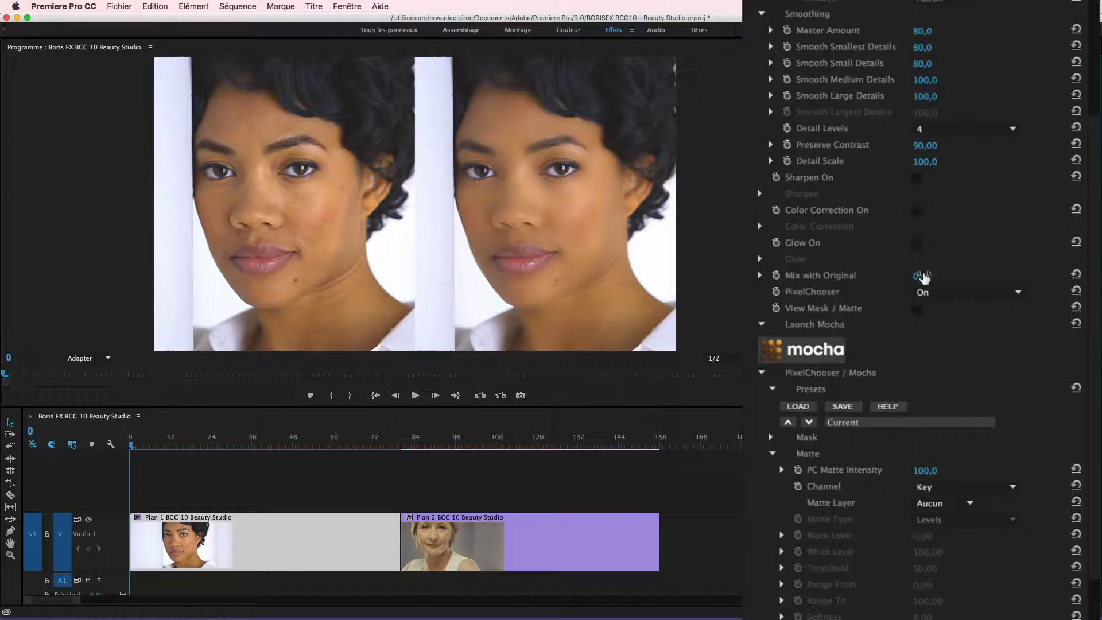
- Enable Glow On for the effect and try Sharpen On, leaving sharpening off
click(916, 243)
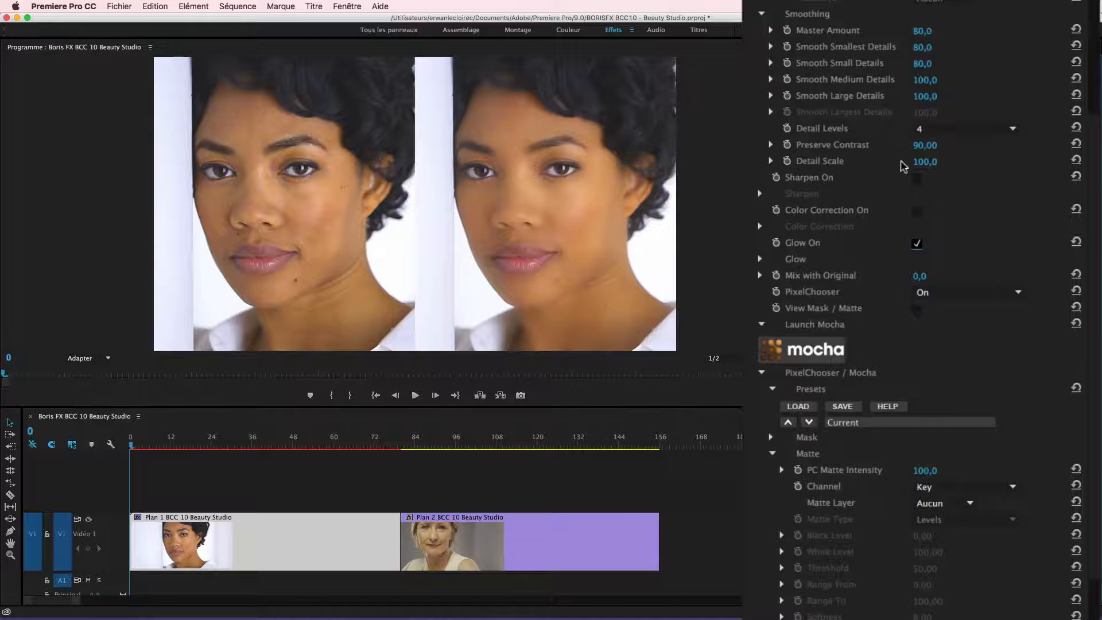
click(916, 178)
click(916, 179)
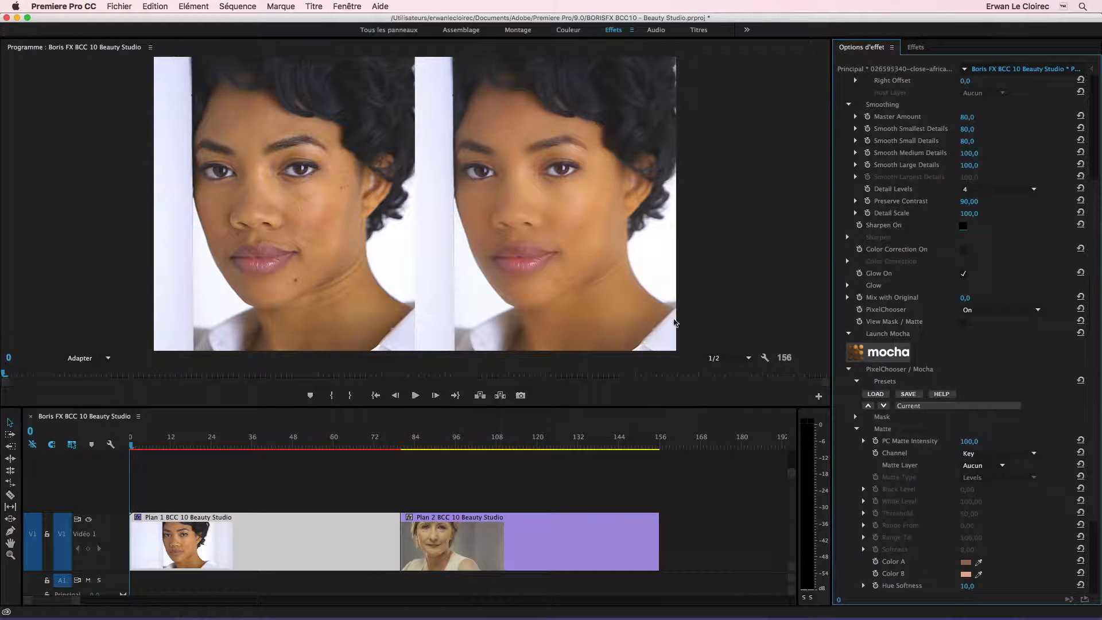
- Go to the start of the Plan 2 clip, apply BCC Beauty Studio to it, and show its effect settings
drag(132, 447, 414, 480)
key(Up)
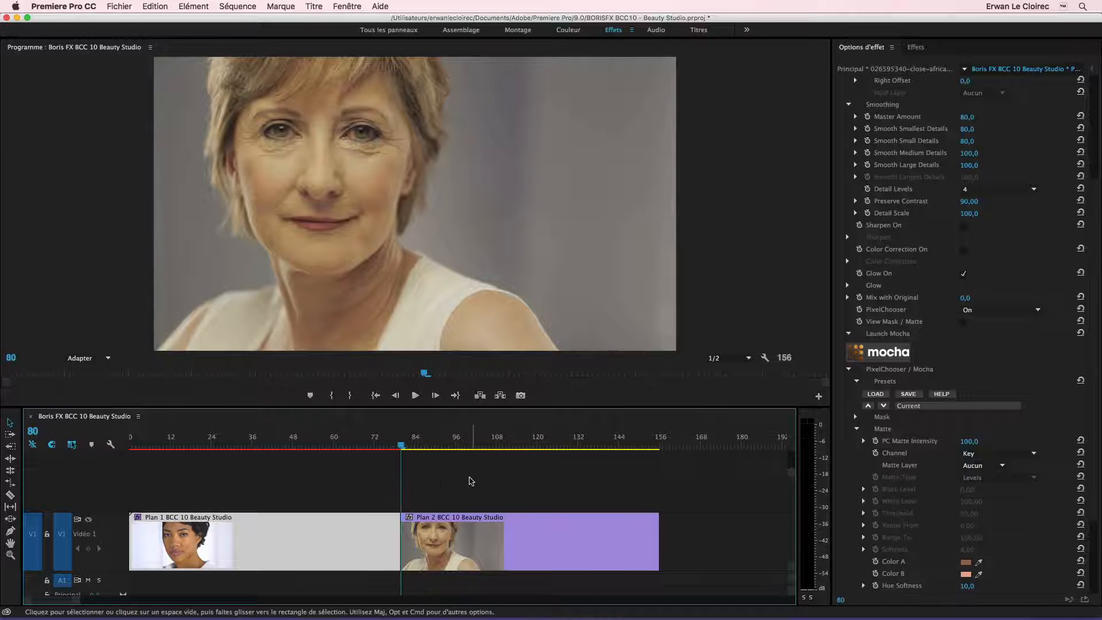
click(915, 47)
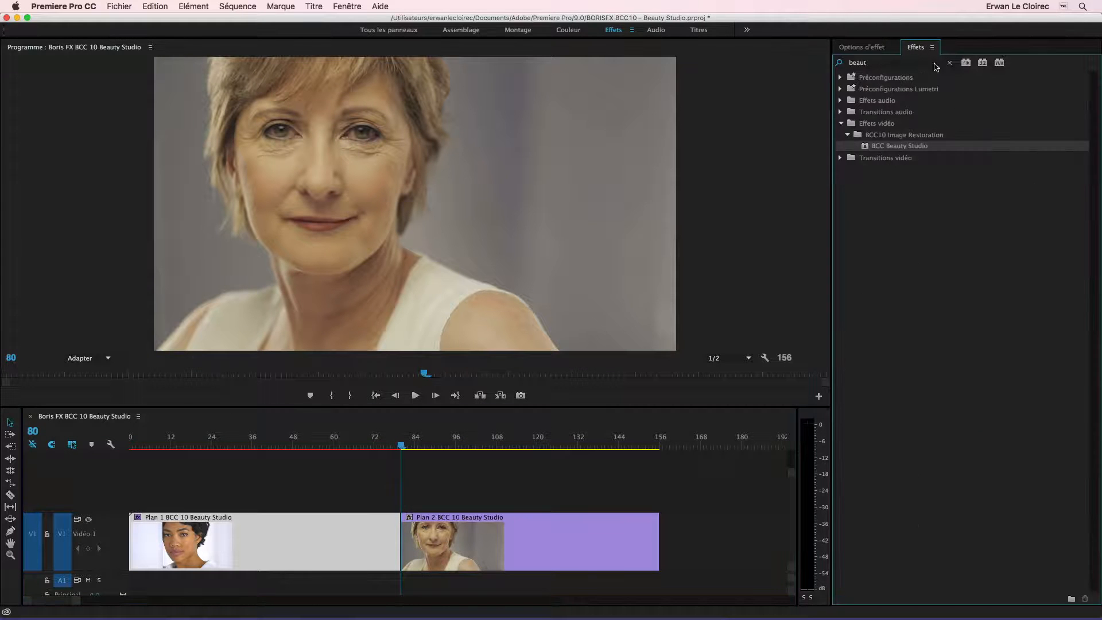
drag(867, 147, 545, 532)
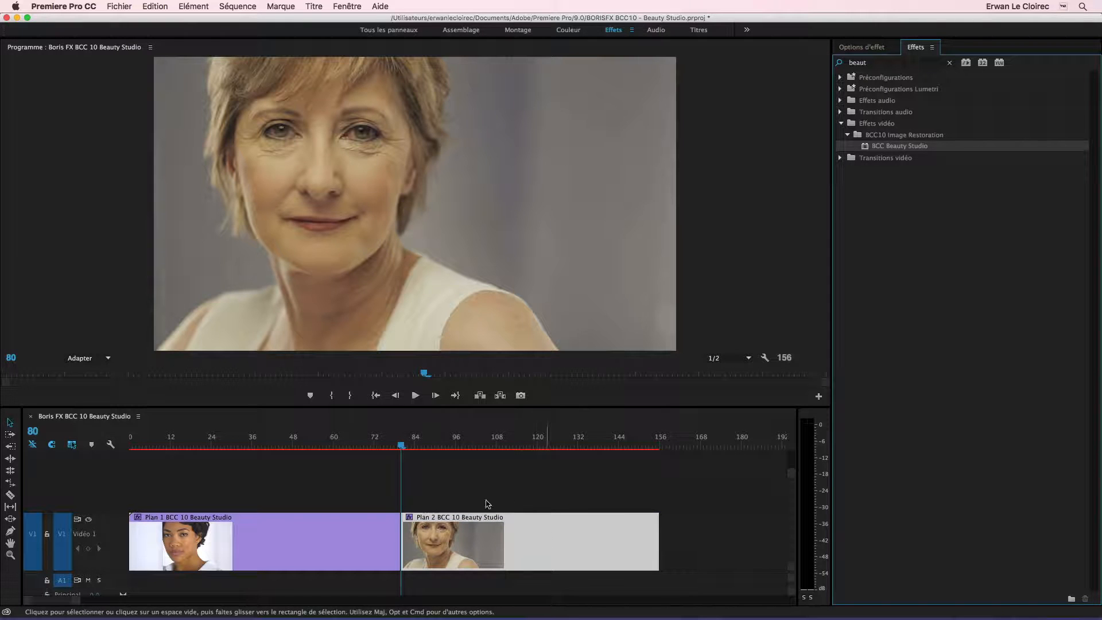
click(866, 49)
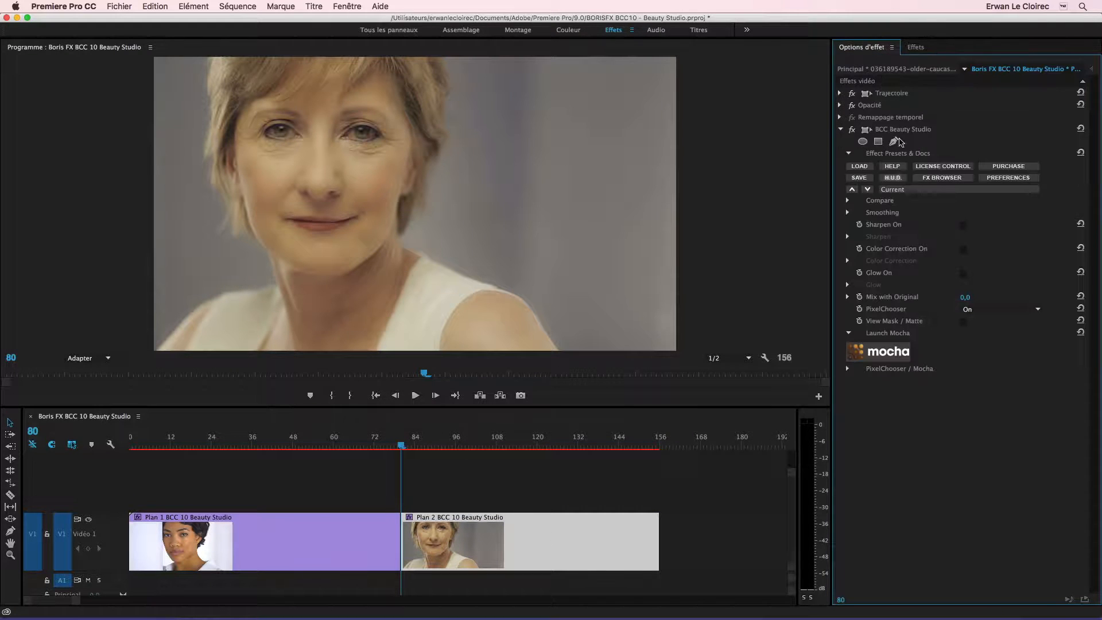
- Compare the original and the retouched image with Compare Mode Side By Side and Slide 80
click(849, 201)
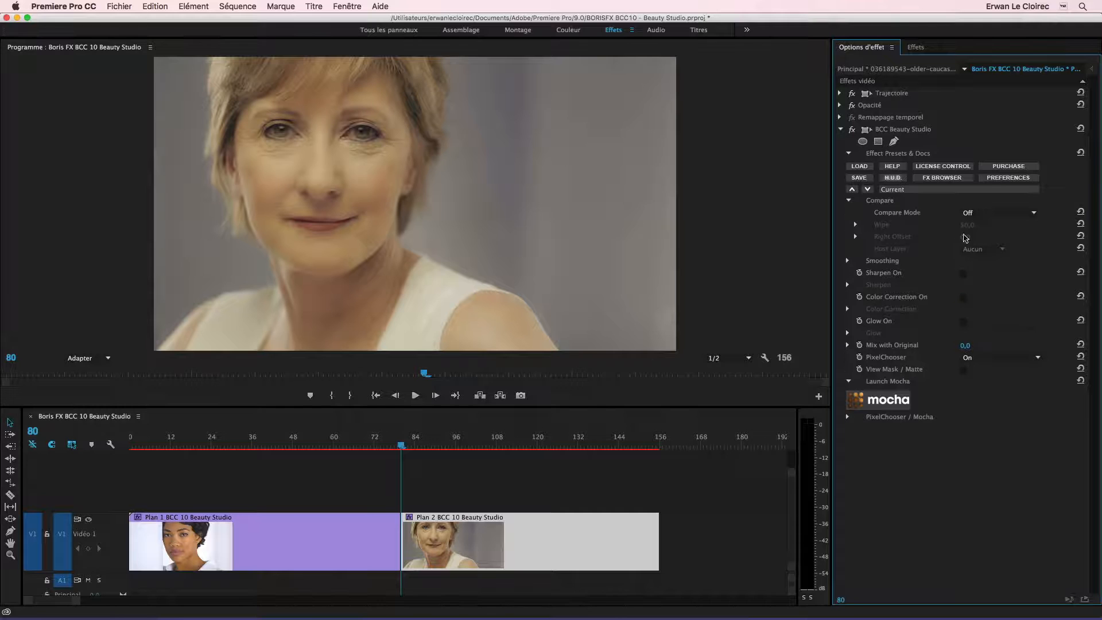
click(970, 213)
click(982, 235)
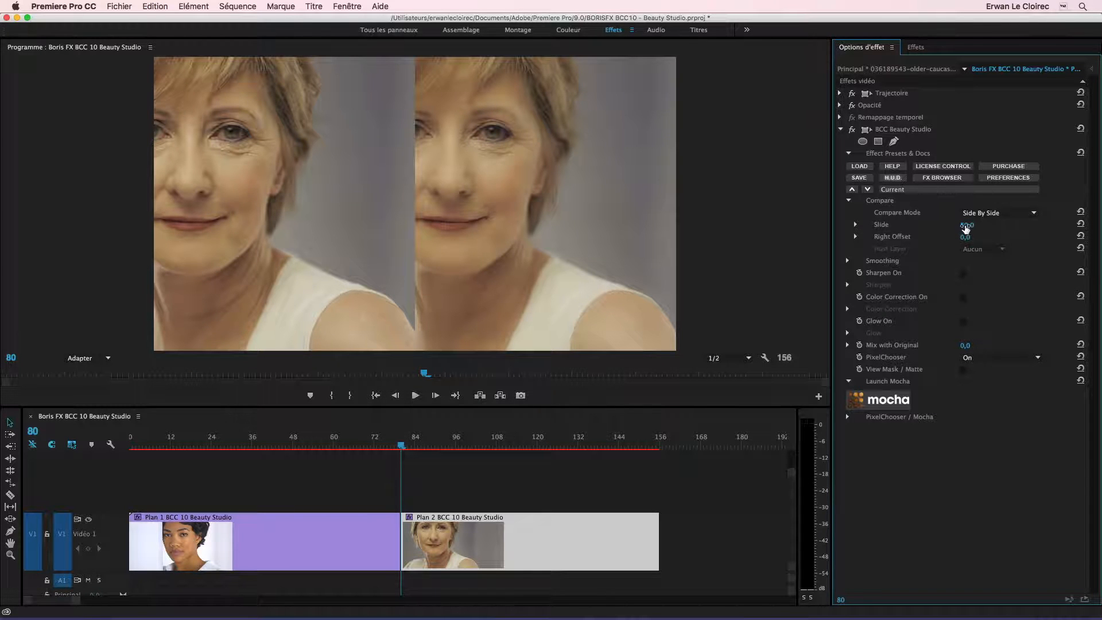
drag(970, 228, 971, 233)
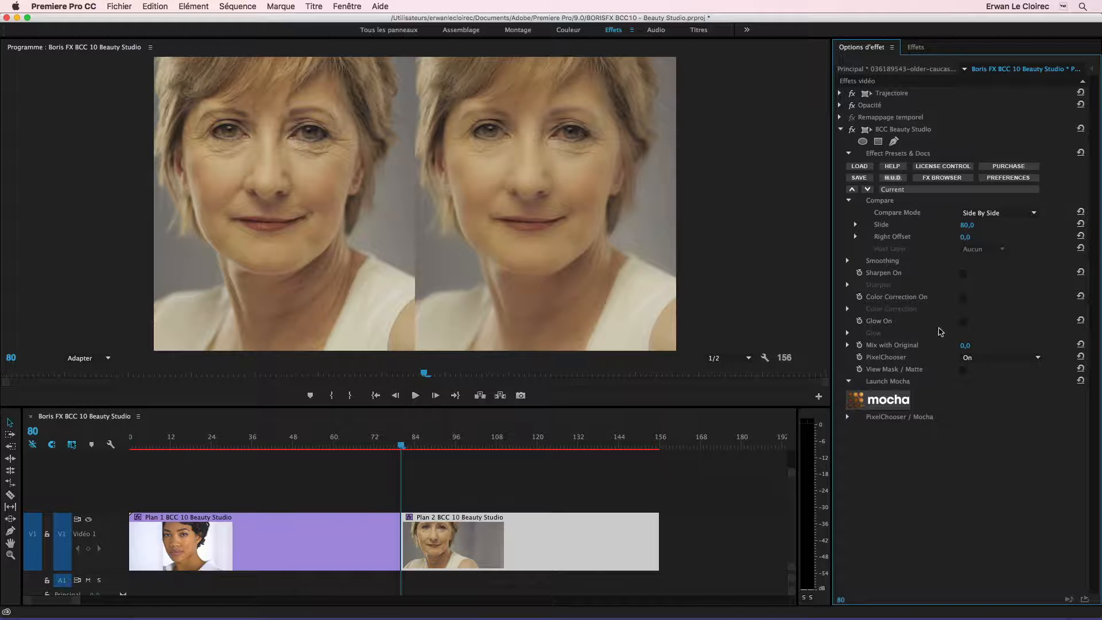
- Turn on View Mask / Matte and set Compare Mode to Off
click(963, 369)
click(982, 213)
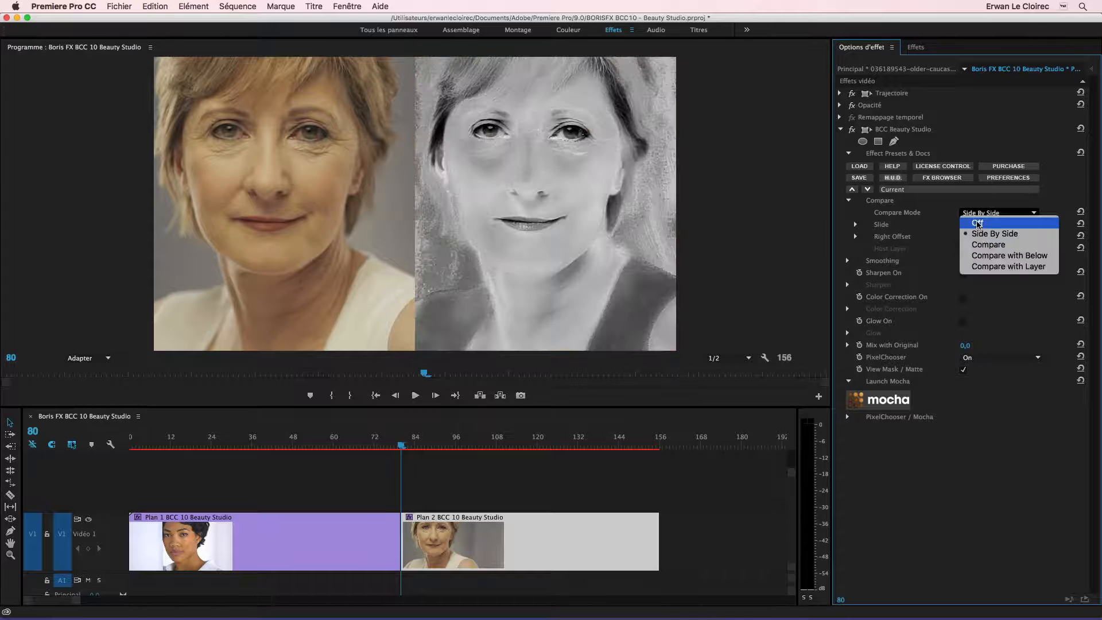
click(975, 216)
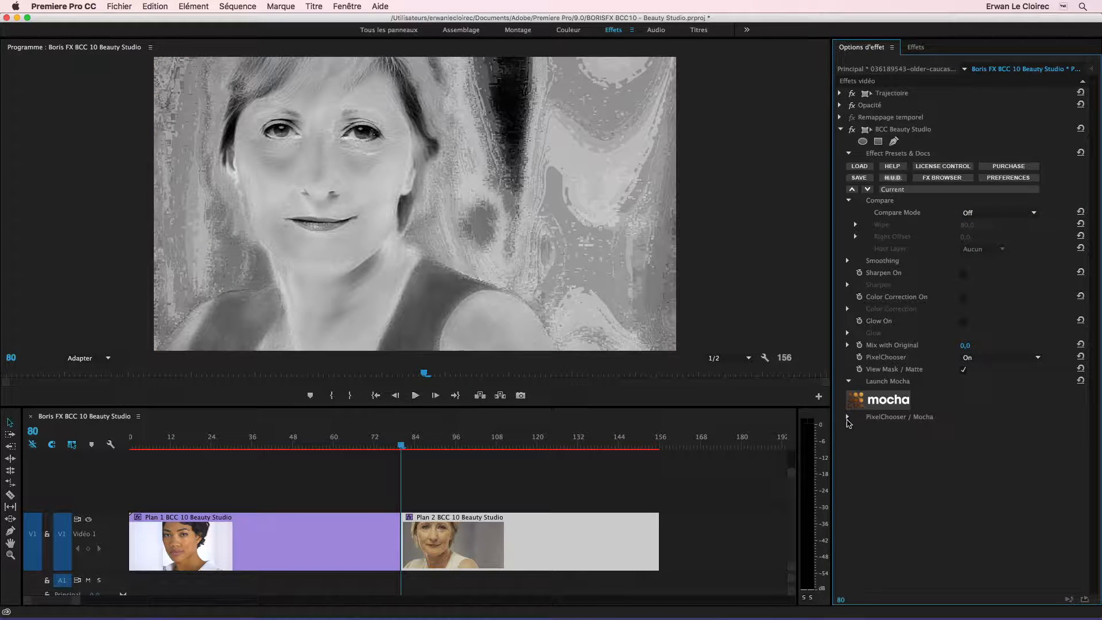
- Expand the PixelChooser matte settings and turn off View Mask / Matte
click(847, 417)
click(856, 477)
scroll(907, 431, down, 4)
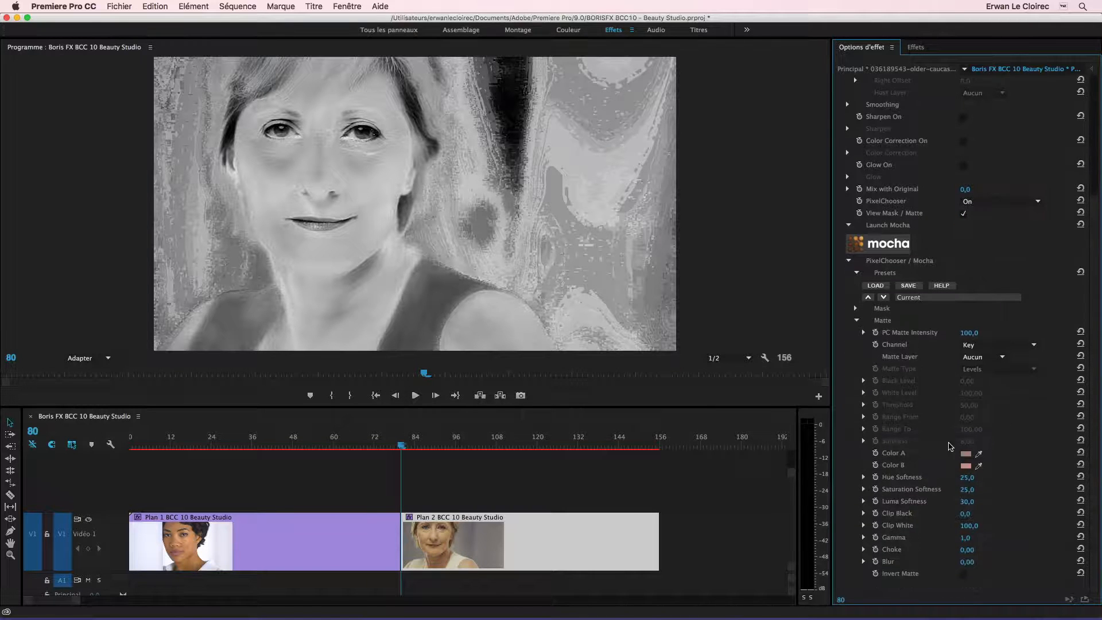
scroll(1090, 390, up, 3)
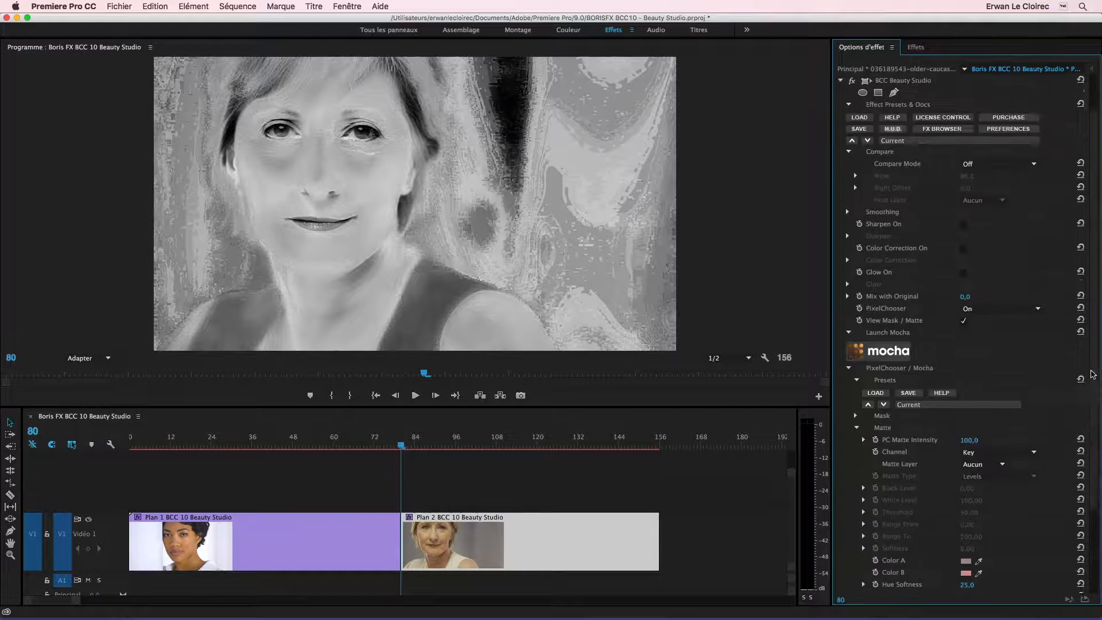
scroll(1092, 374, up, 2)
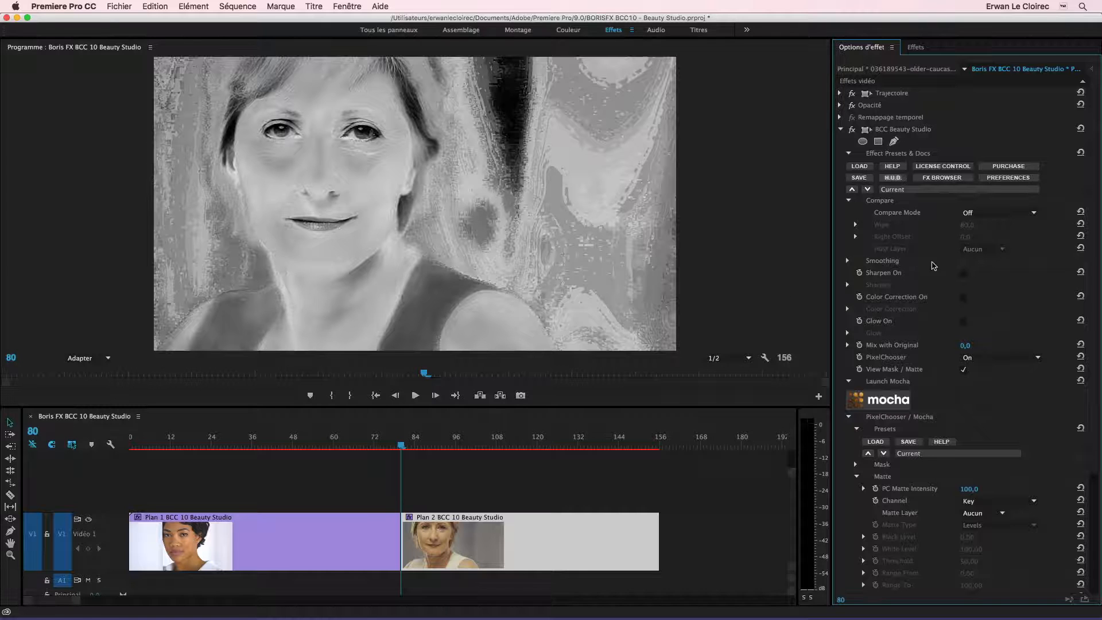
click(962, 368)
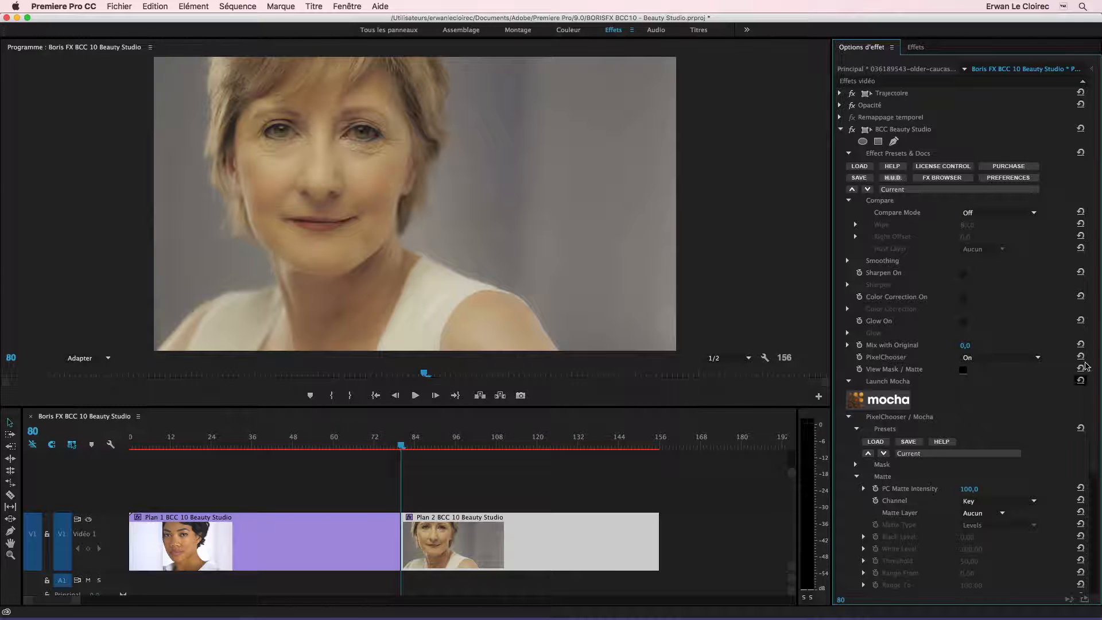
- Sample the matte's Color A and Color B from the woman's facial skin, and turn on View Mask / Matte
scroll(1099, 417, down, 3)
scroll(1098, 417, down, 3)
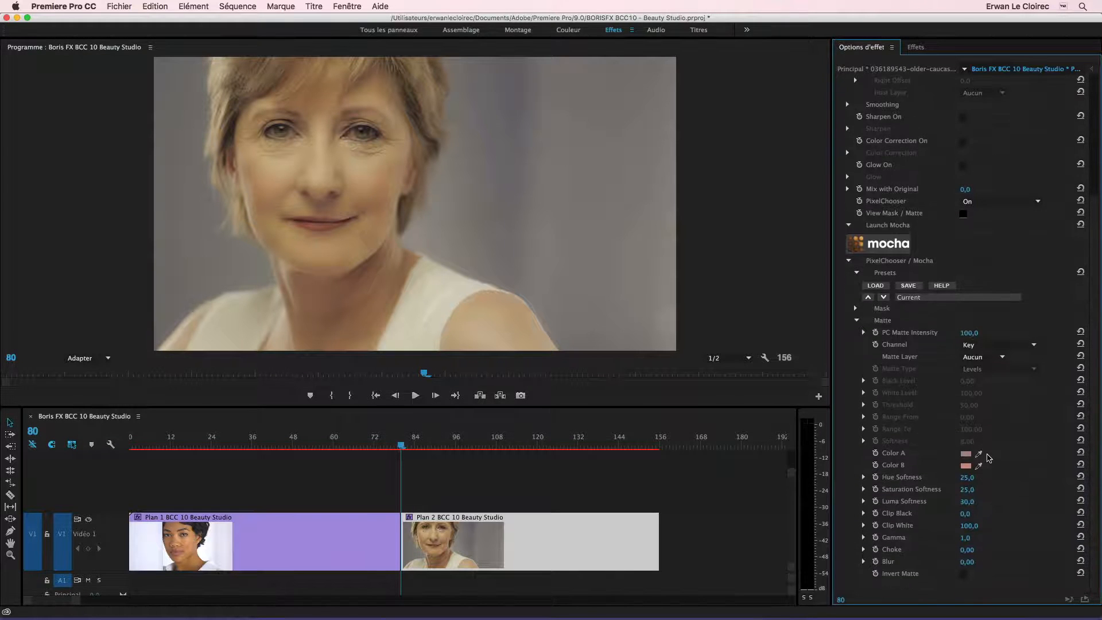
click(978, 453)
click(336, 194)
click(978, 466)
click(317, 182)
click(963, 214)
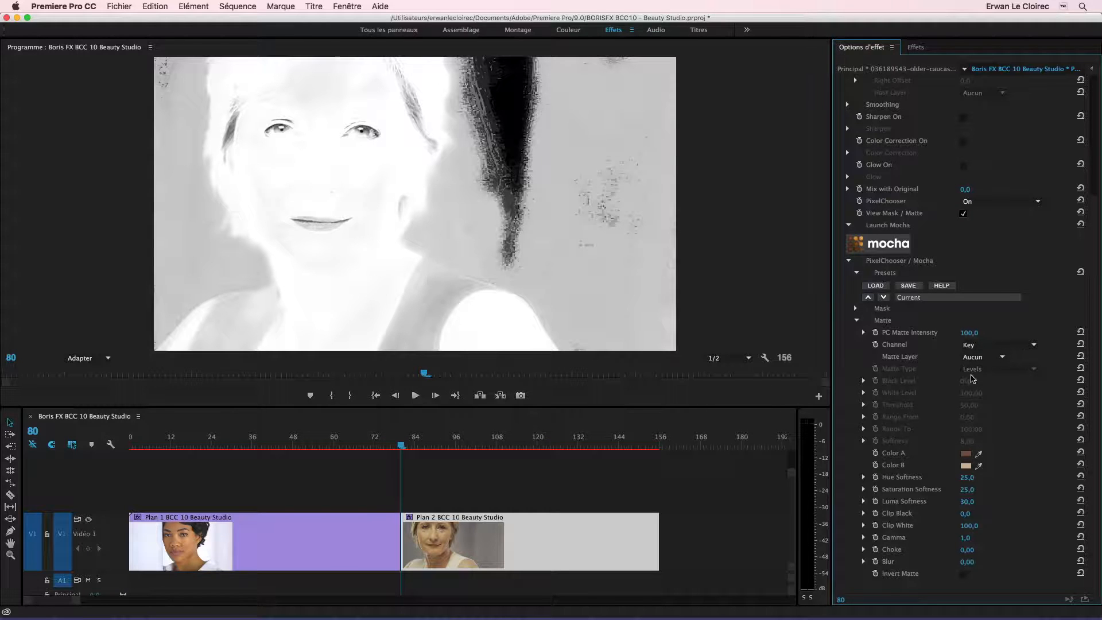
- Try a Shape - Circle mask in PixelChooser and move its Center over the face to X 725
click(855, 309)
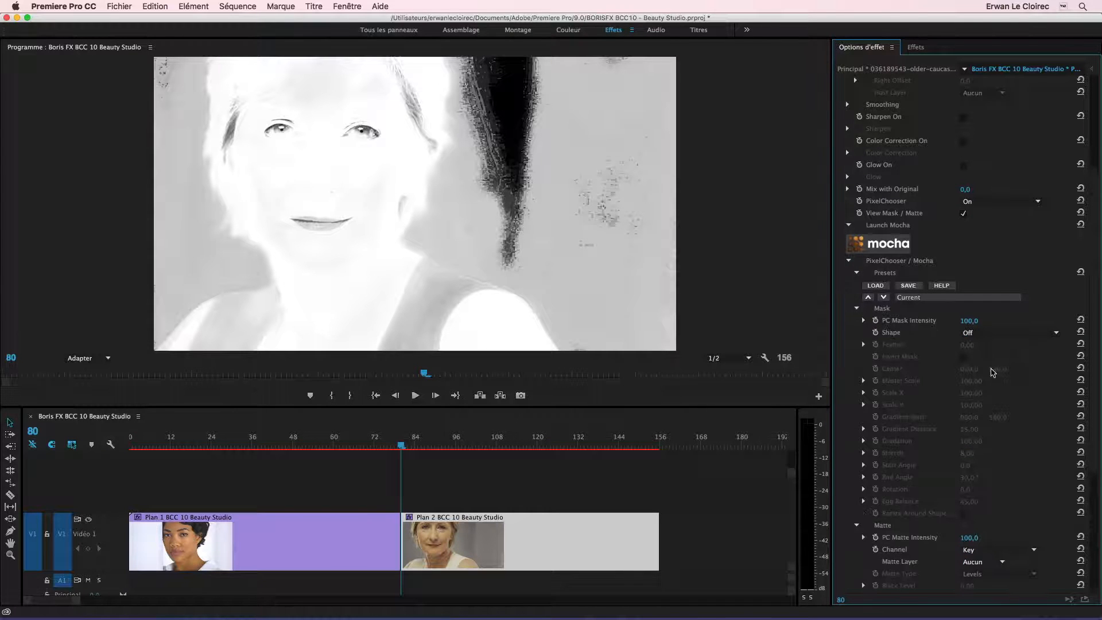
click(978, 333)
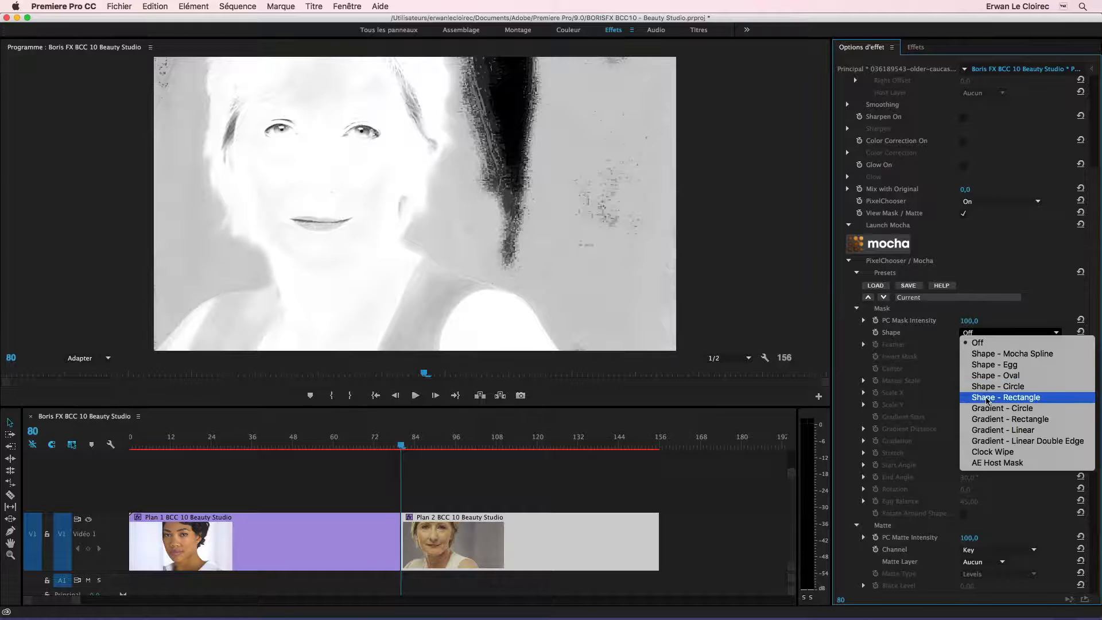
click(987, 386)
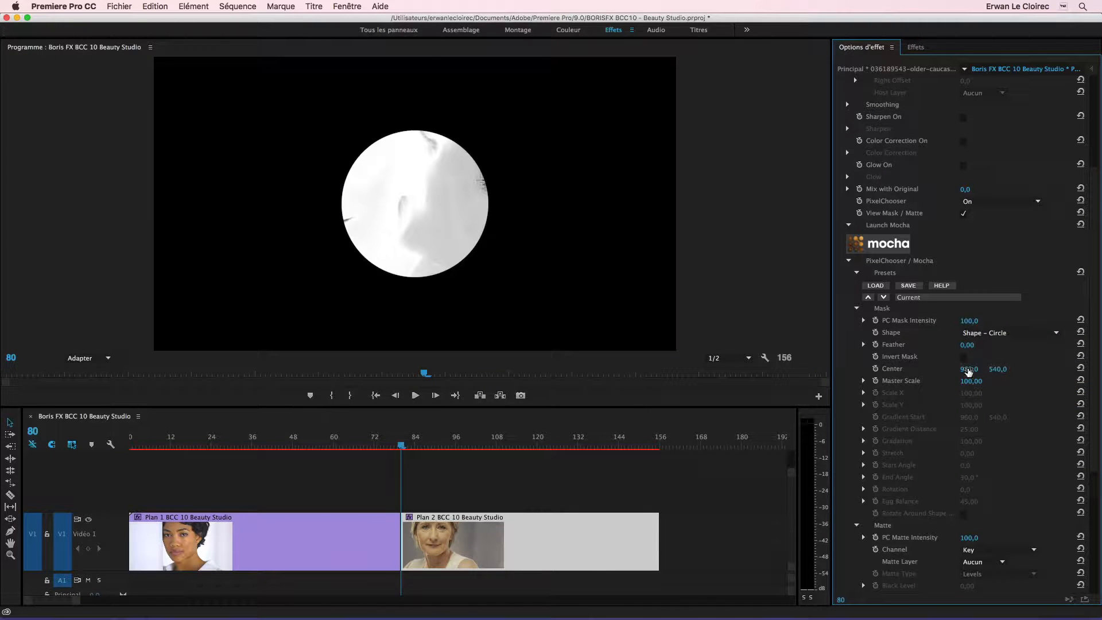
drag(968, 368, 835, 368)
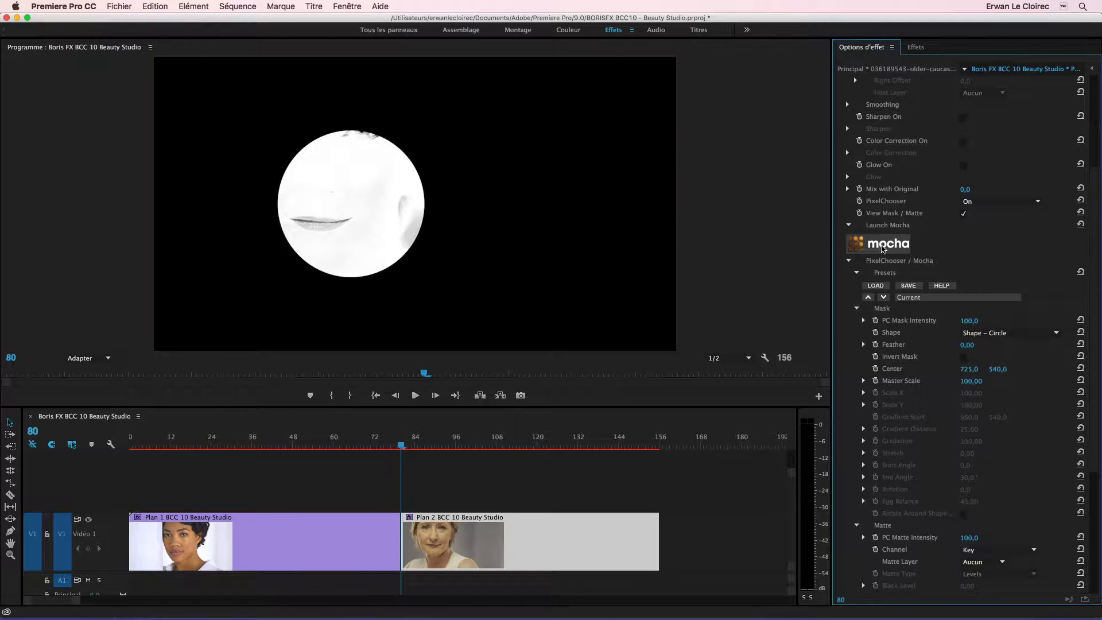
- Open mocha for the clip and draw a closed Bézier spline around the woman's face and neck
click(886, 246)
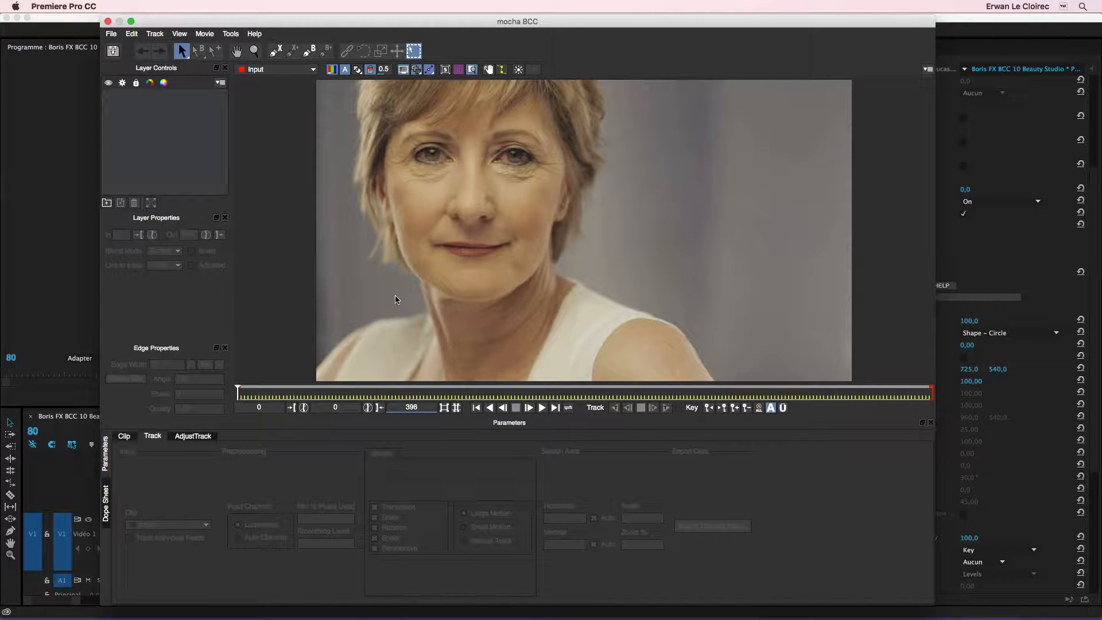
click(309, 50)
click(567, 157)
click(541, 114)
click(515, 105)
click(477, 120)
click(416, 120)
click(389, 134)
click(384, 165)
click(375, 177)
click(387, 210)
click(398, 246)
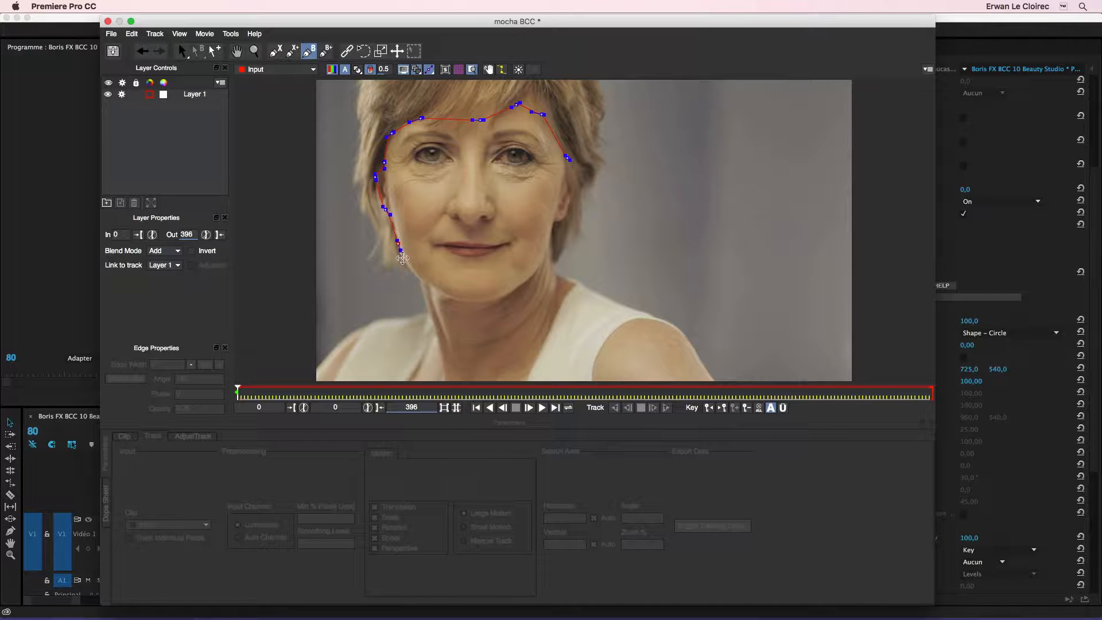
click(417, 277)
click(428, 316)
click(426, 357)
click(419, 379)
click(530, 380)
drag(559, 309, 563, 292)
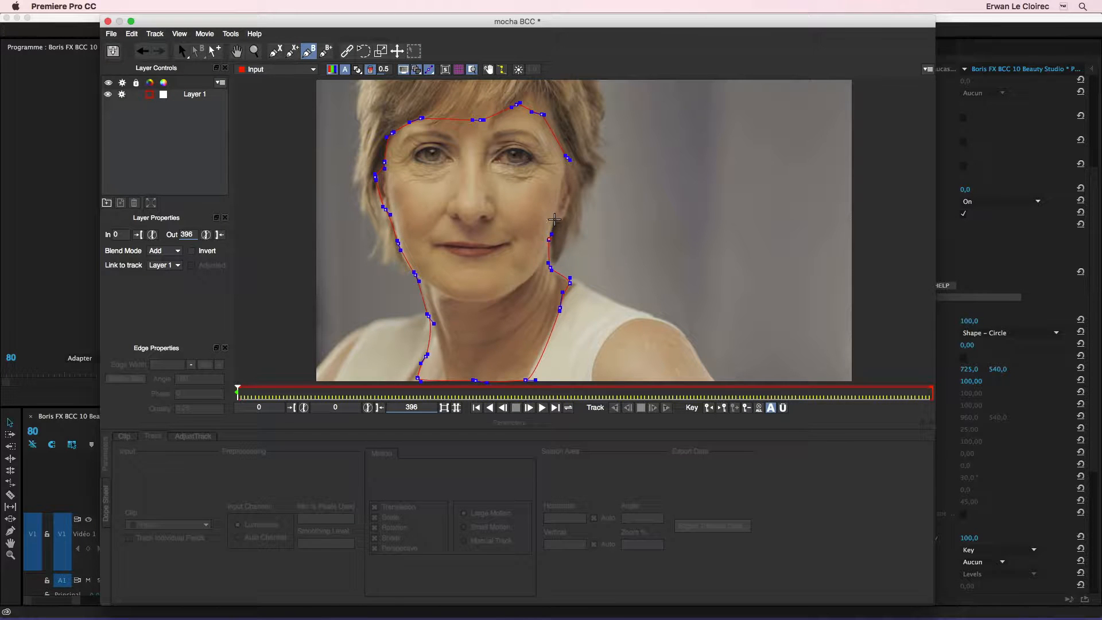
click(567, 157)
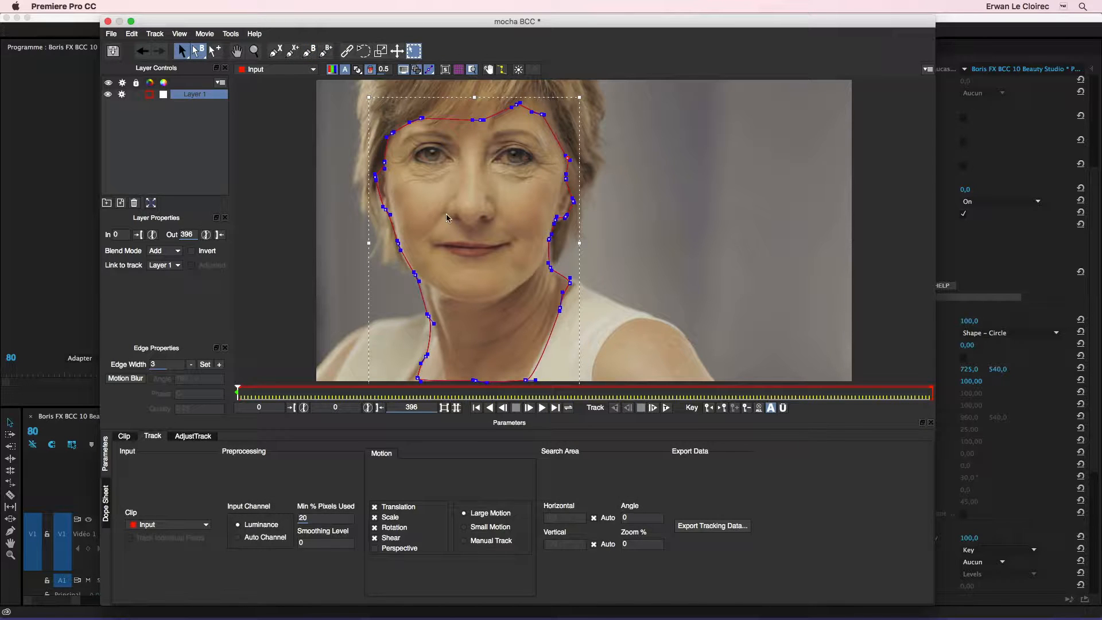
- Track the face layer forward to frame 13 and adjust a spline point along the jaw
click(665, 407)
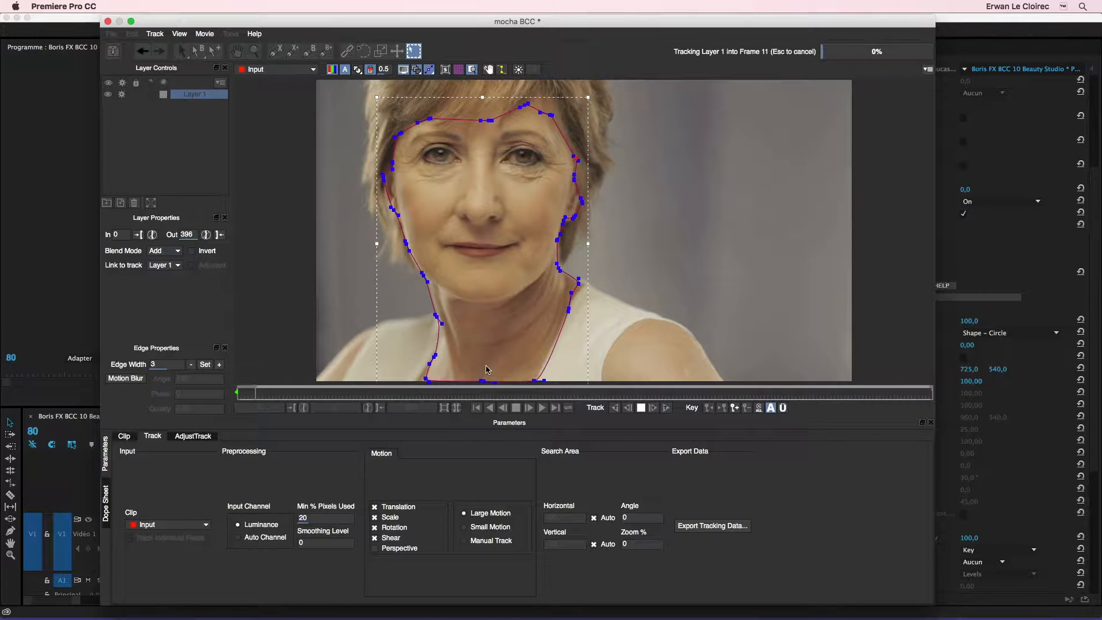
click(641, 408)
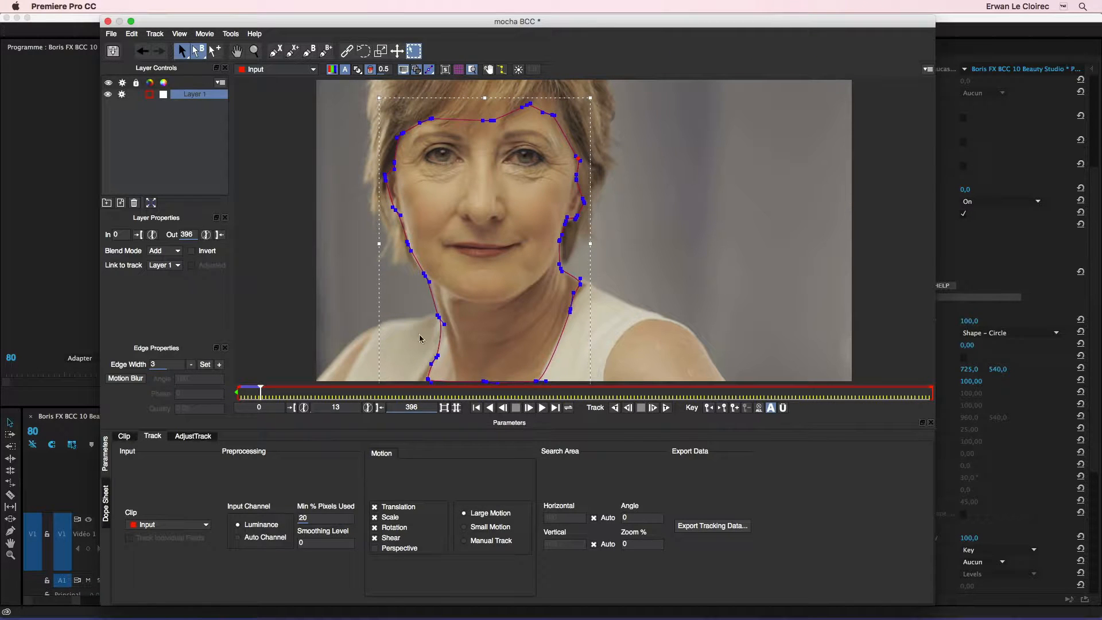
drag(407, 249, 425, 274)
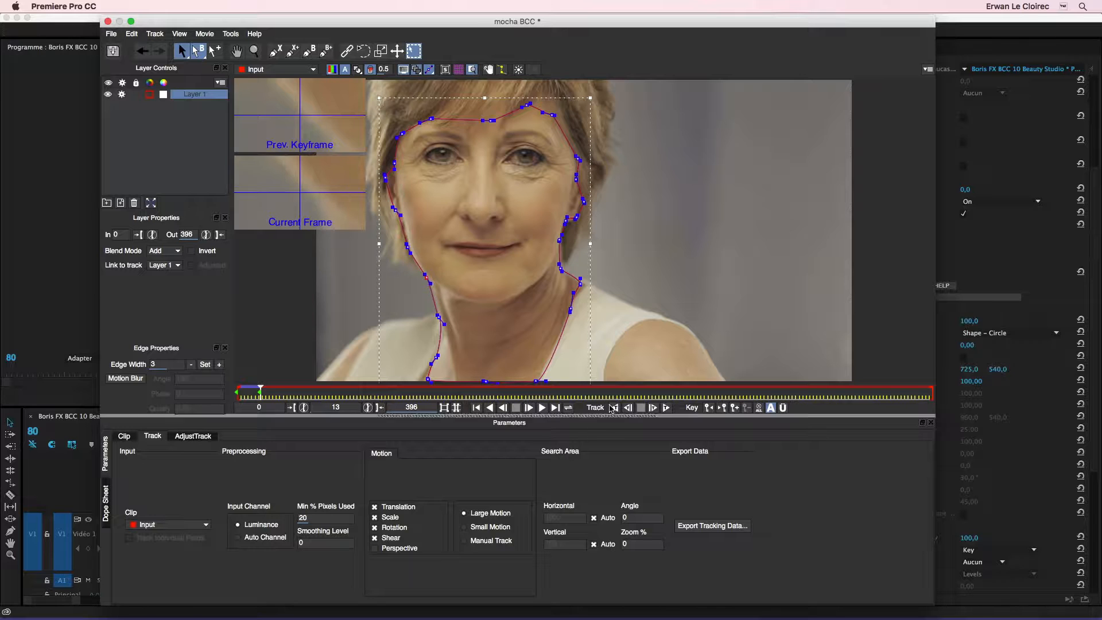
- Continue tracking the face layer forward past frame 60, stop the tracking, and return to frame 0
click(664, 407)
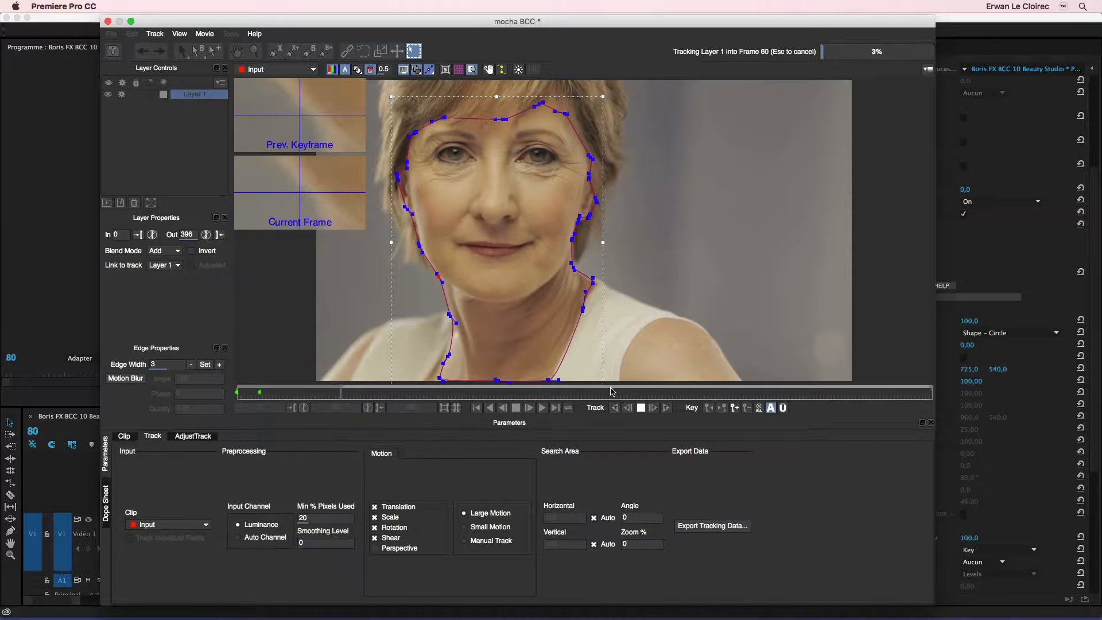
click(641, 407)
drag(346, 392, 235, 391)
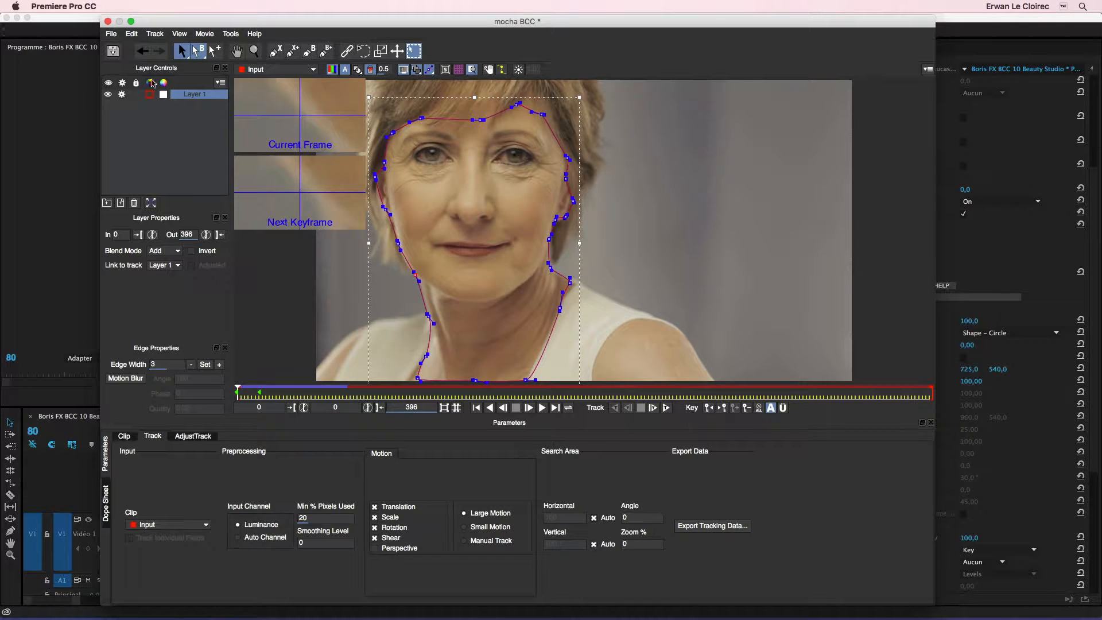
- Save the mocha project and close mocha to return to the effect settings in Premiere Pro
click(110, 33)
click(132, 59)
click(108, 21)
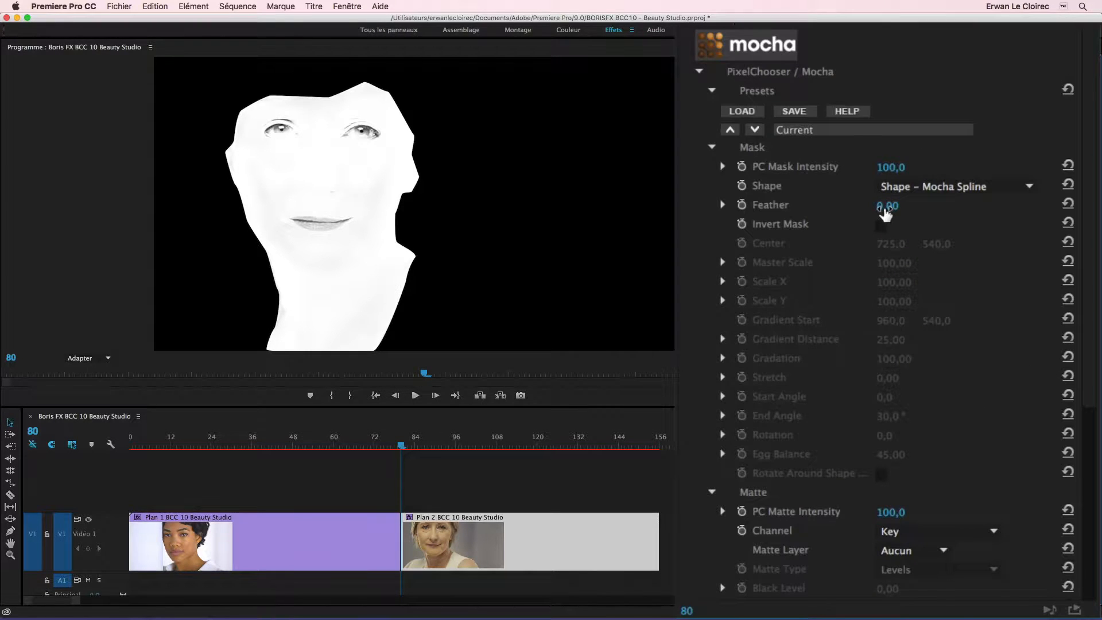
- Set the Feather of the Mocha Spline mask to 20
click(887, 208)
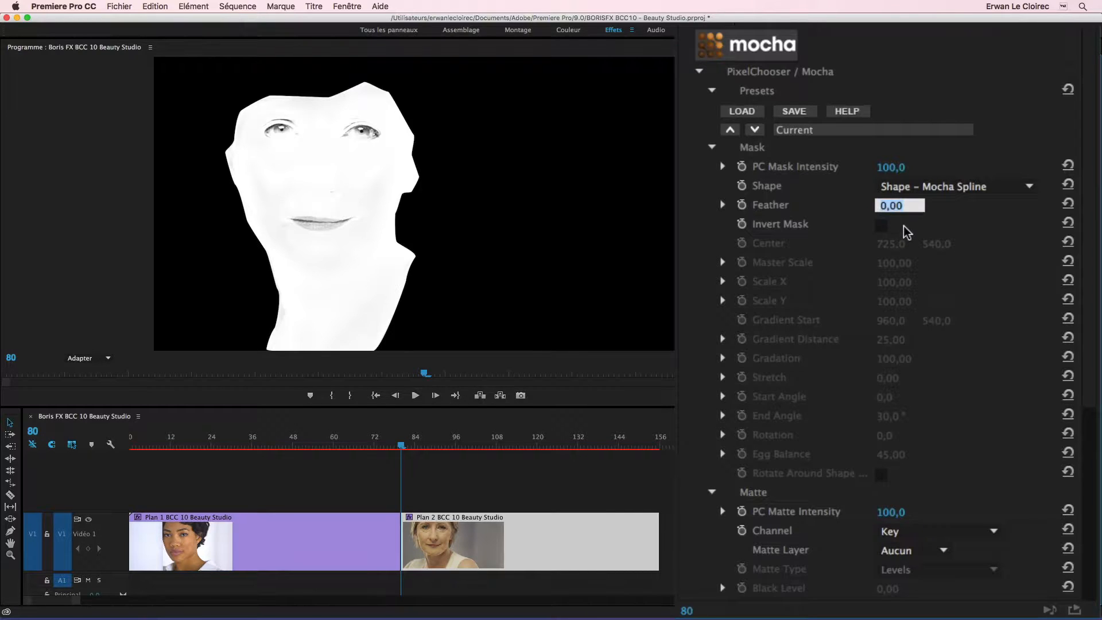
text(20)
key(Return)
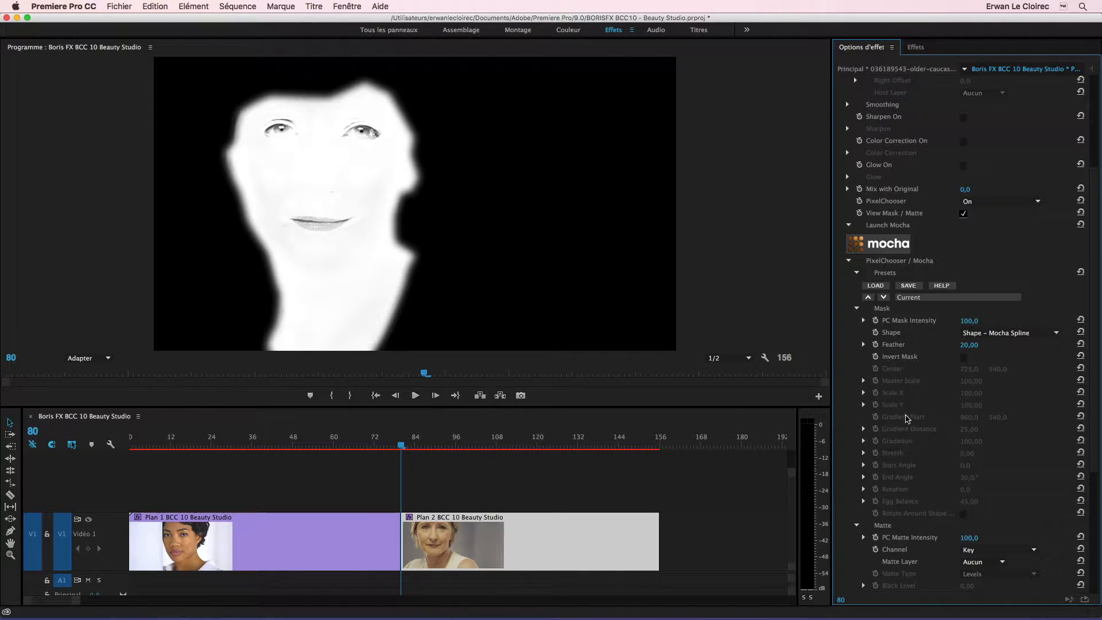
- Reopen mocha for the clip and rename Layer 1 as visage
click(886, 247)
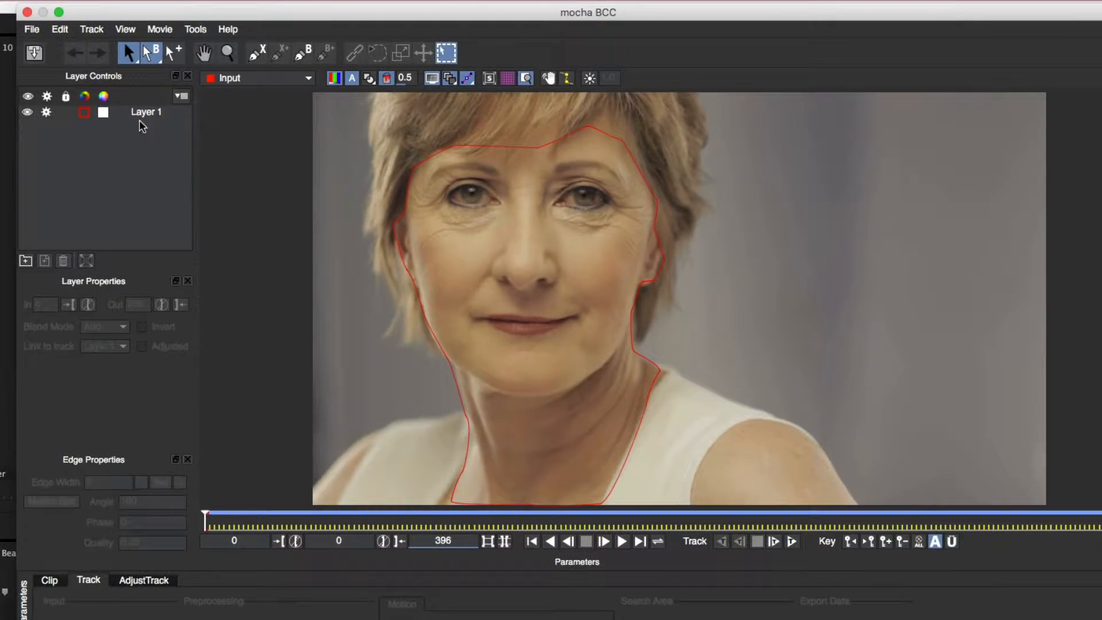
click(144, 114)
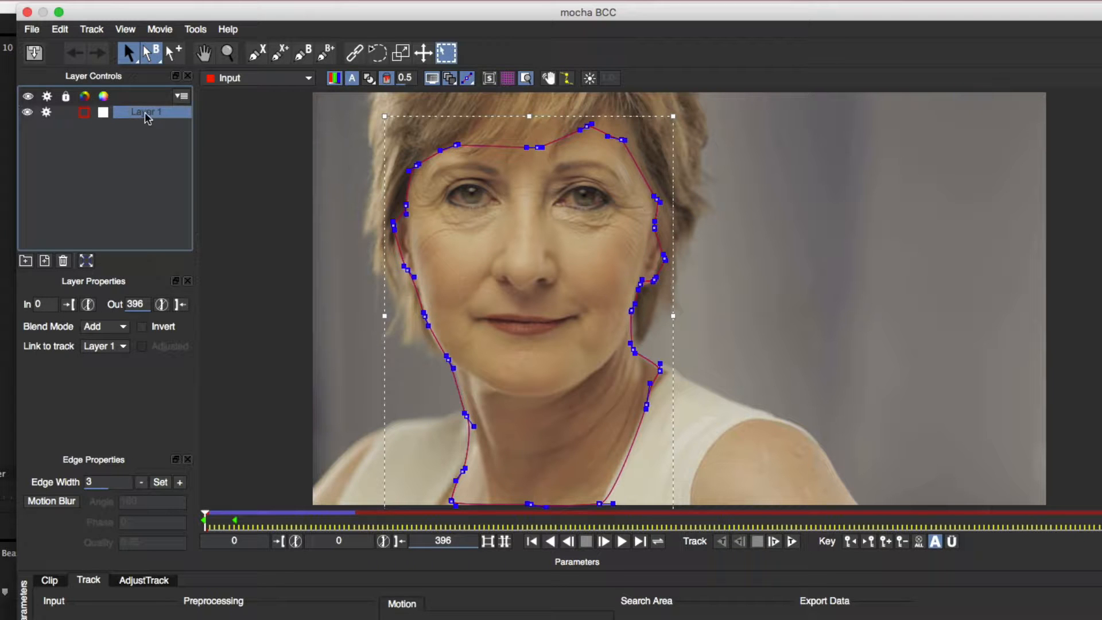
double_click(148, 113)
text(vi)
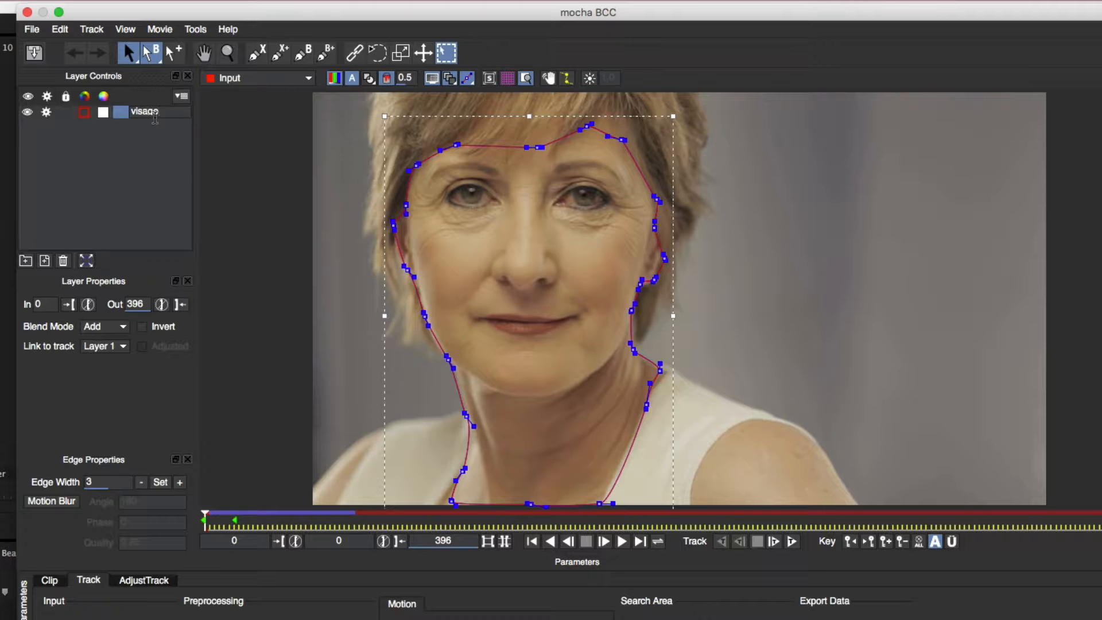
text(sage)
key(Return)
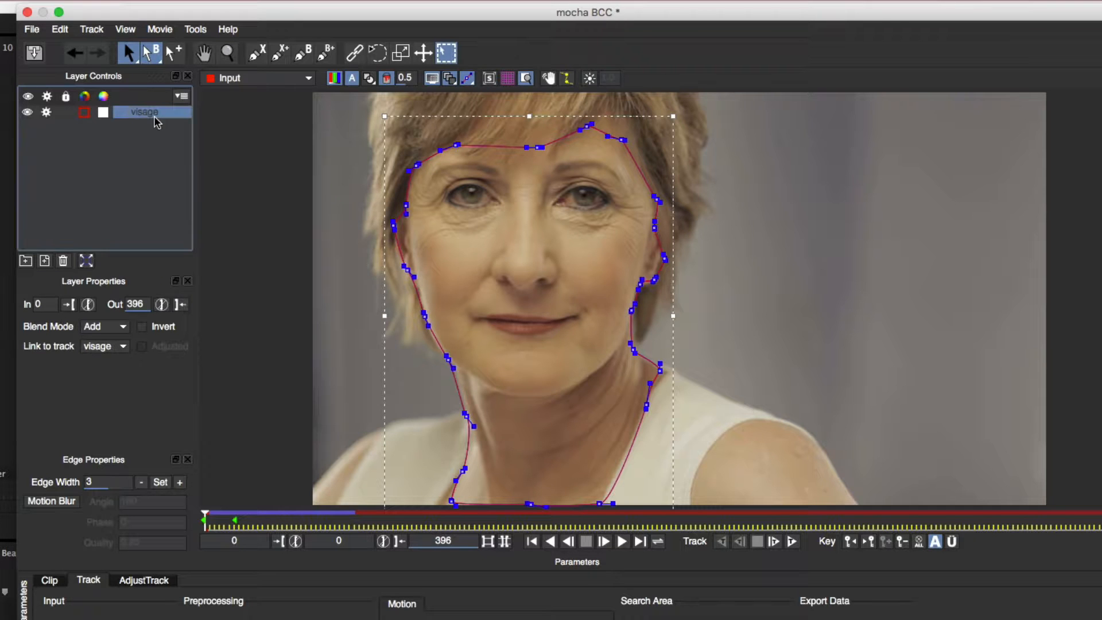
- Deselect the visage layer and draw a closed Bézier spline around the eye on the image's left as a new layer
click(153, 226)
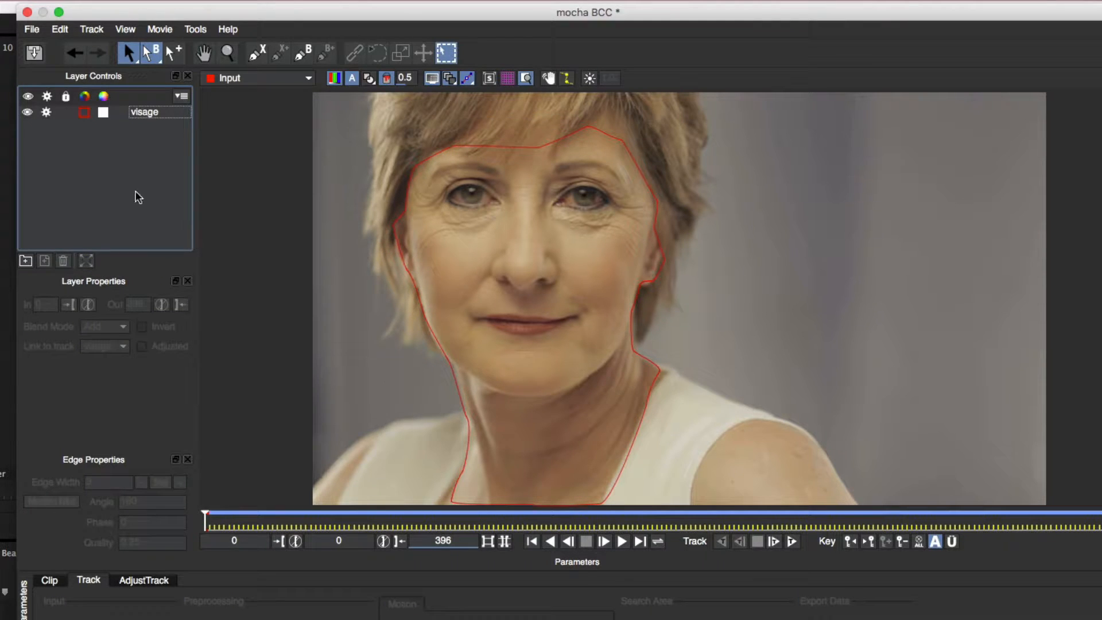
click(303, 53)
click(501, 203)
click(487, 190)
click(473, 185)
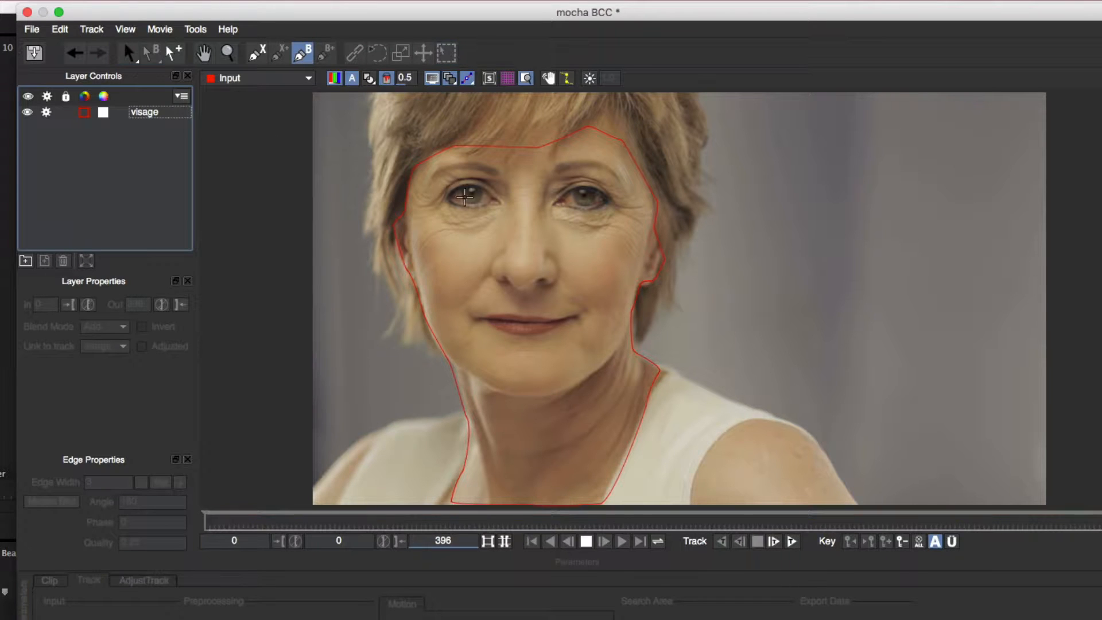
click(456, 188)
click(442, 199)
click(469, 208)
click(485, 205)
click(500, 202)
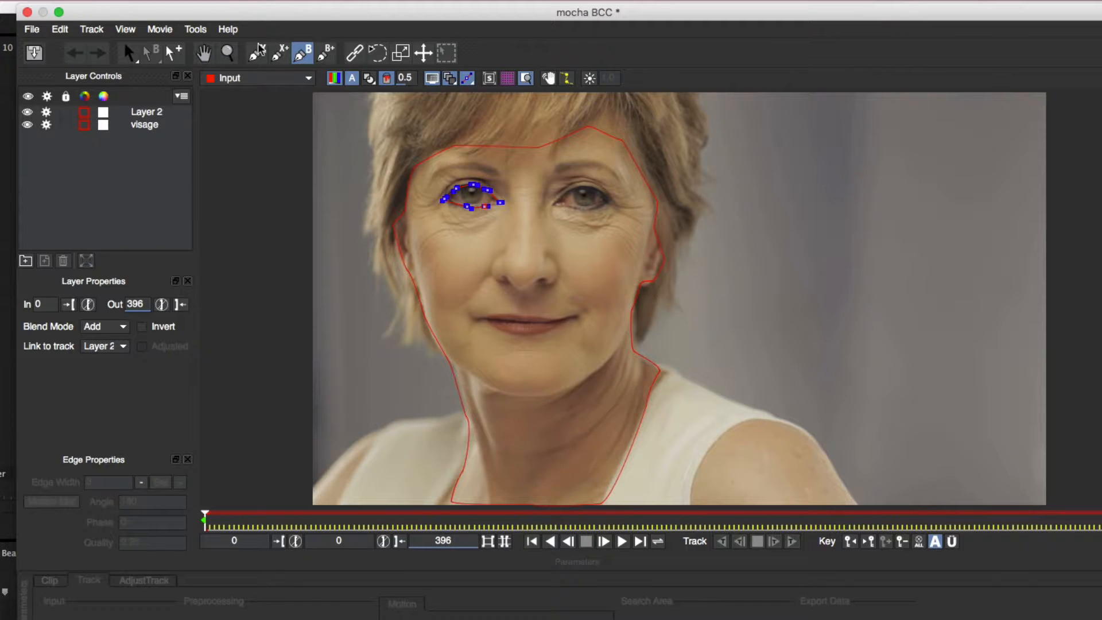
- Add a closed Bézier spline around the eye on the image's right to Layer 2
click(328, 54)
click(552, 204)
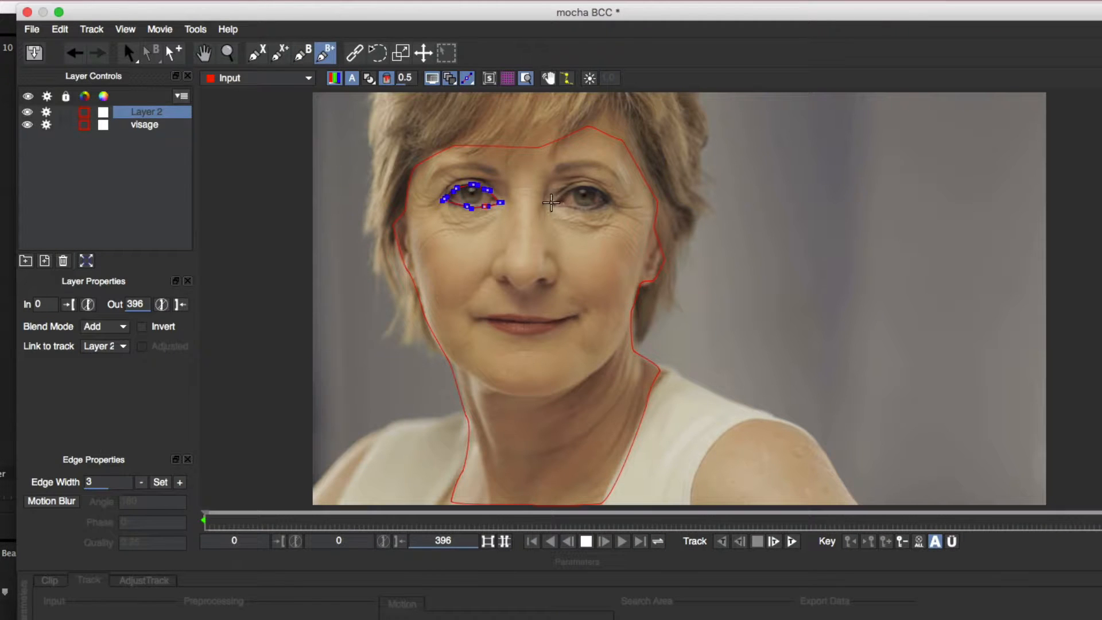
click(566, 189)
click(581, 184)
click(598, 190)
click(610, 199)
click(603, 207)
click(587, 210)
click(572, 207)
click(553, 203)
click(553, 203)
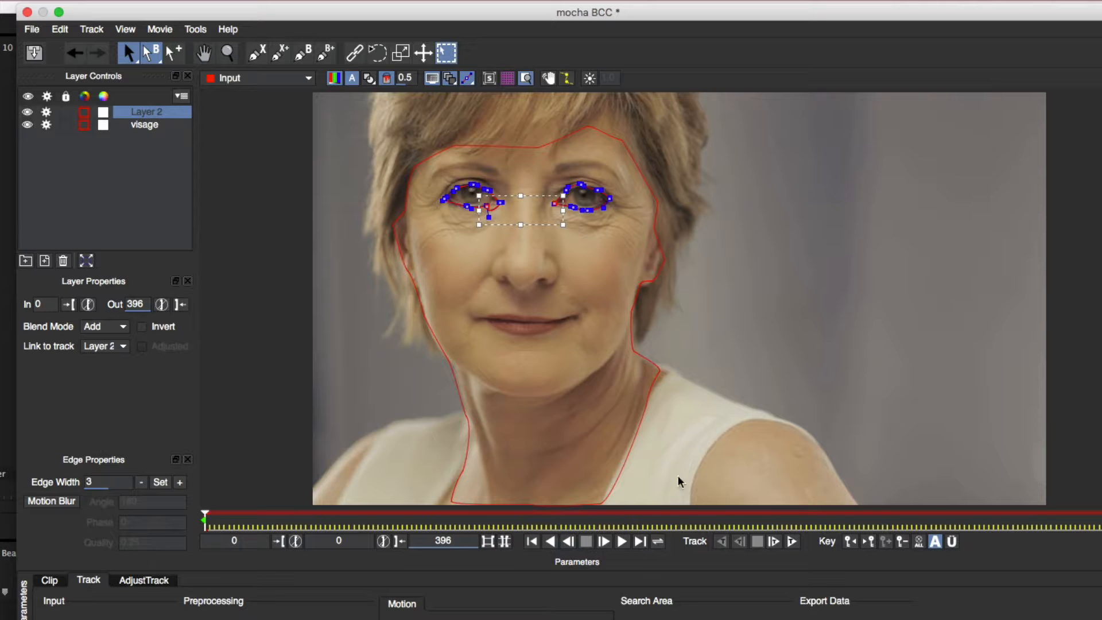
- Track Layer 2 forward a few frames, stop, and reposition the inner-corner point of the spline on the image's left eye
click(791, 541)
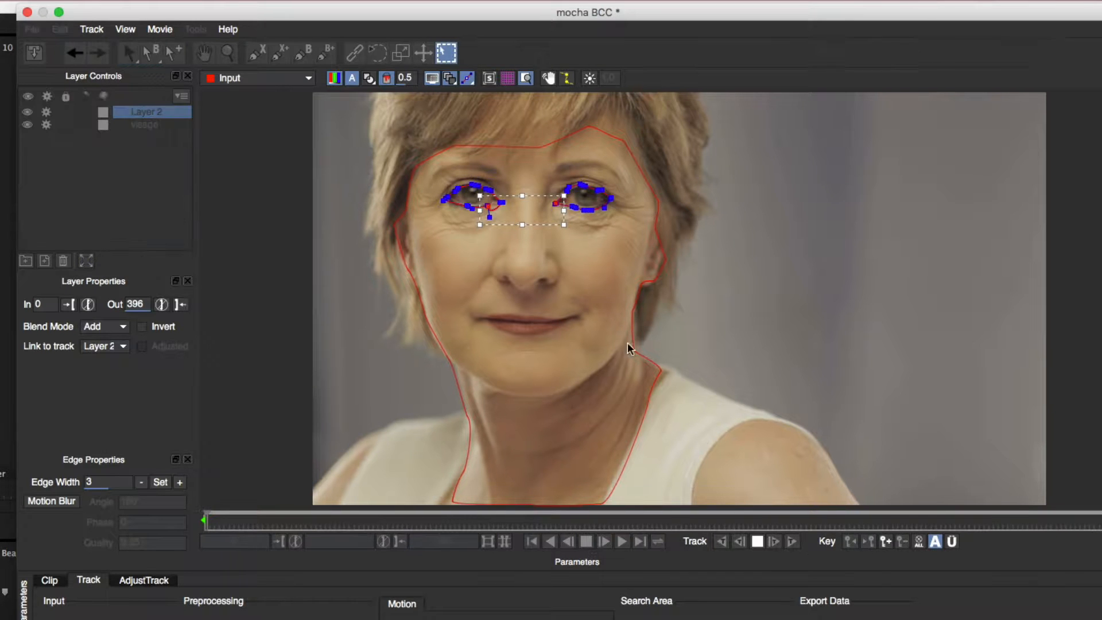
click(757, 541)
drag(485, 210, 505, 199)
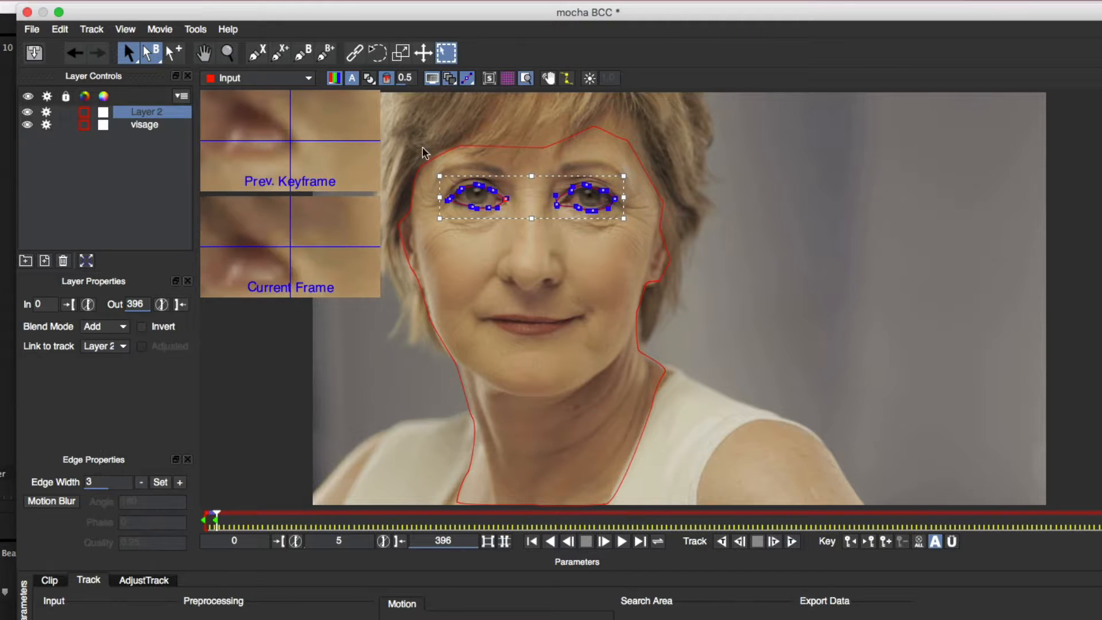
- Resume tracking the eye splines forward to about frame 53, stop, and go back to frame 23
click(791, 541)
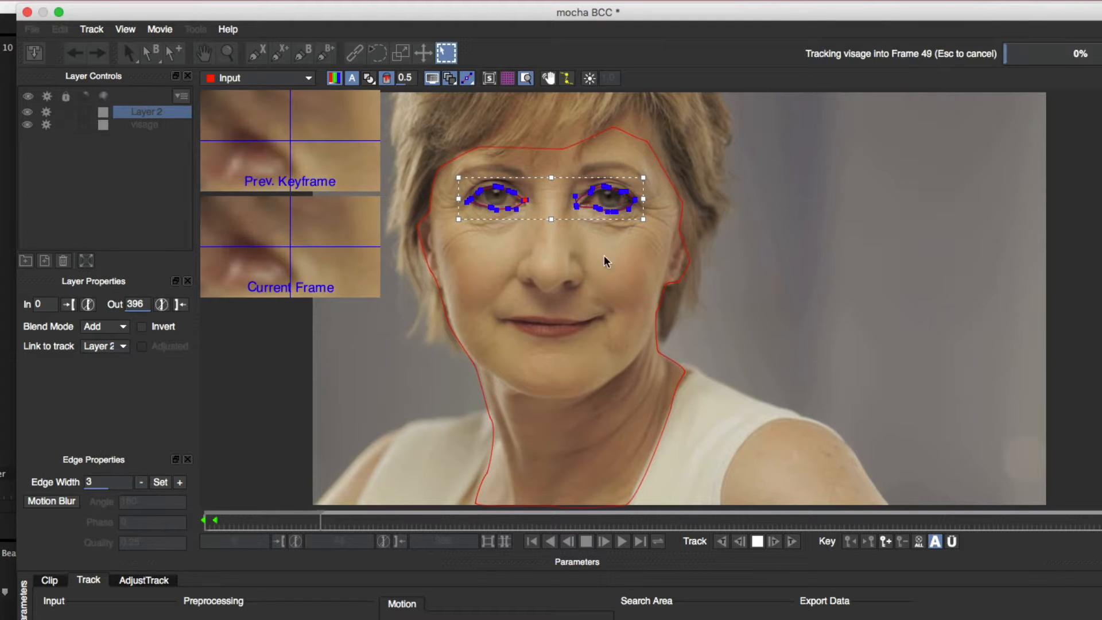
click(758, 541)
drag(329, 519, 260, 519)
- Rename Layer 2 as YEUX and set its blend mode to Subtract
double_click(145, 111)
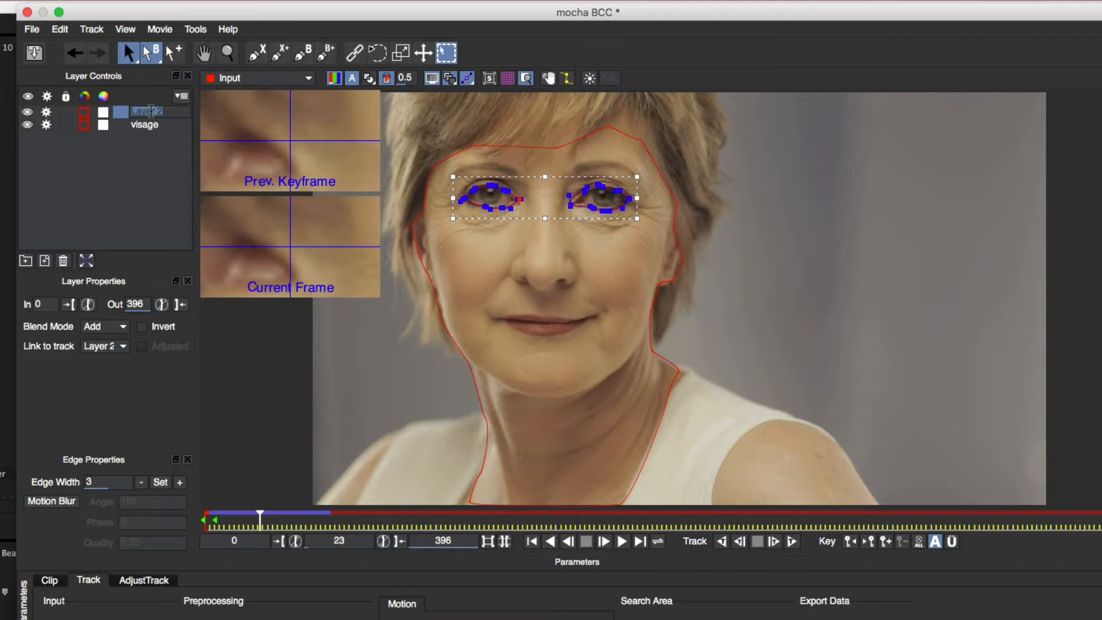
text(YEUX)
key(Return)
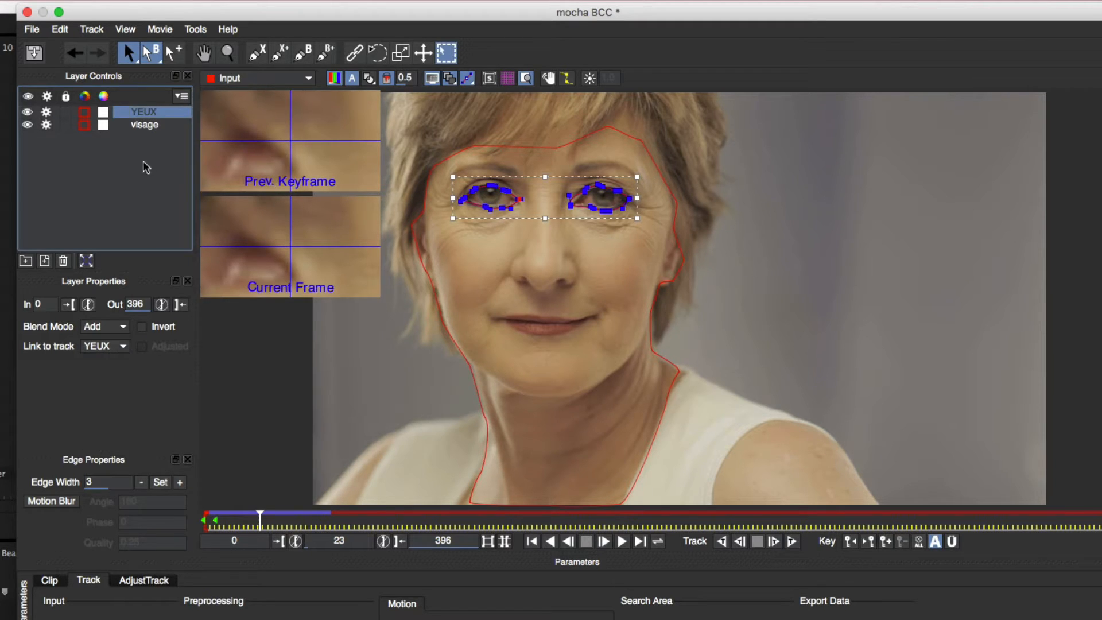
click(107, 328)
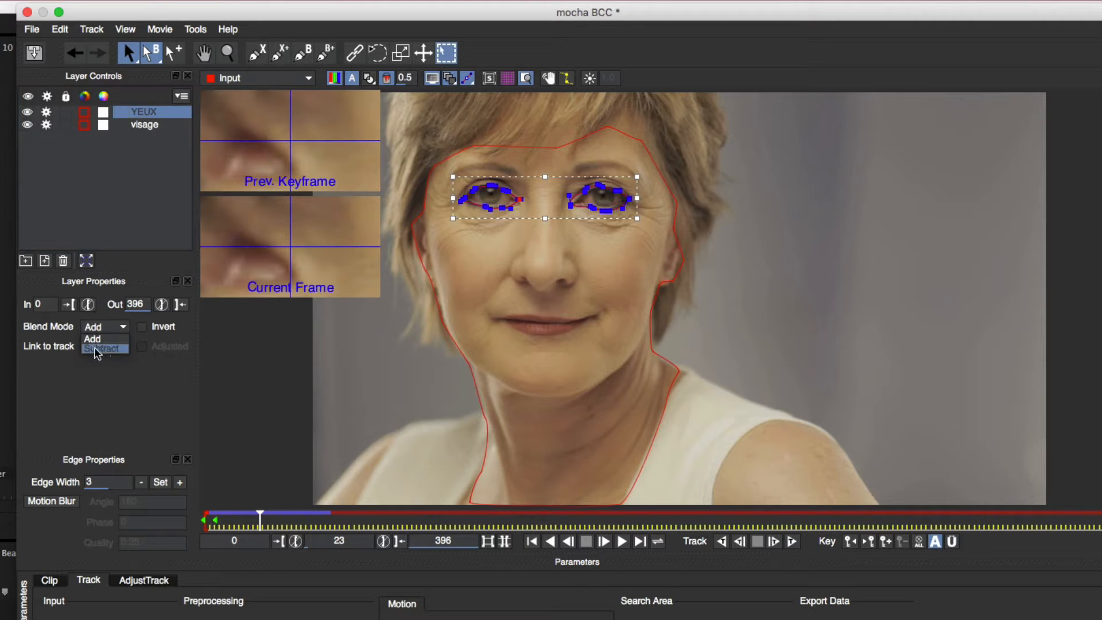
click(96, 349)
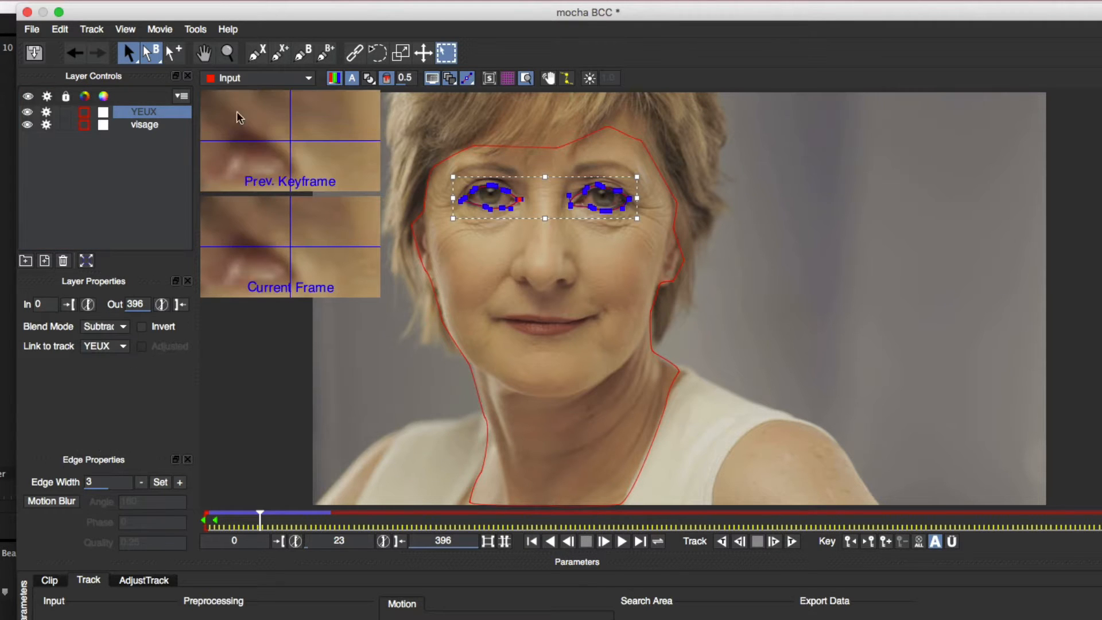
- Preview the matte for visage, save the mocha project and return to Premiere Pro
click(256, 80)
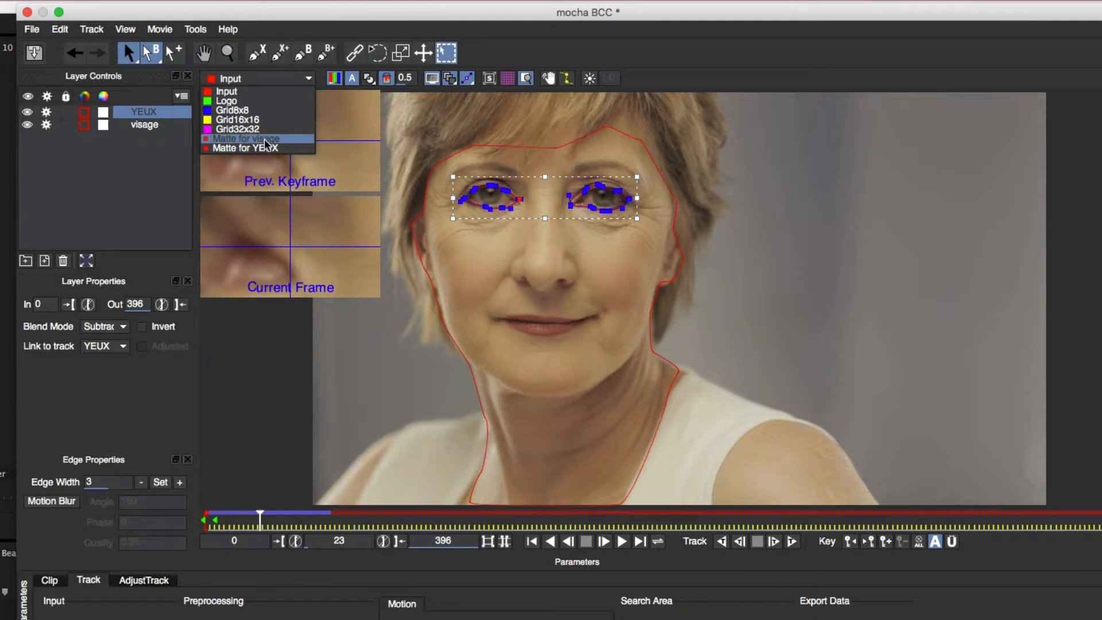
click(264, 138)
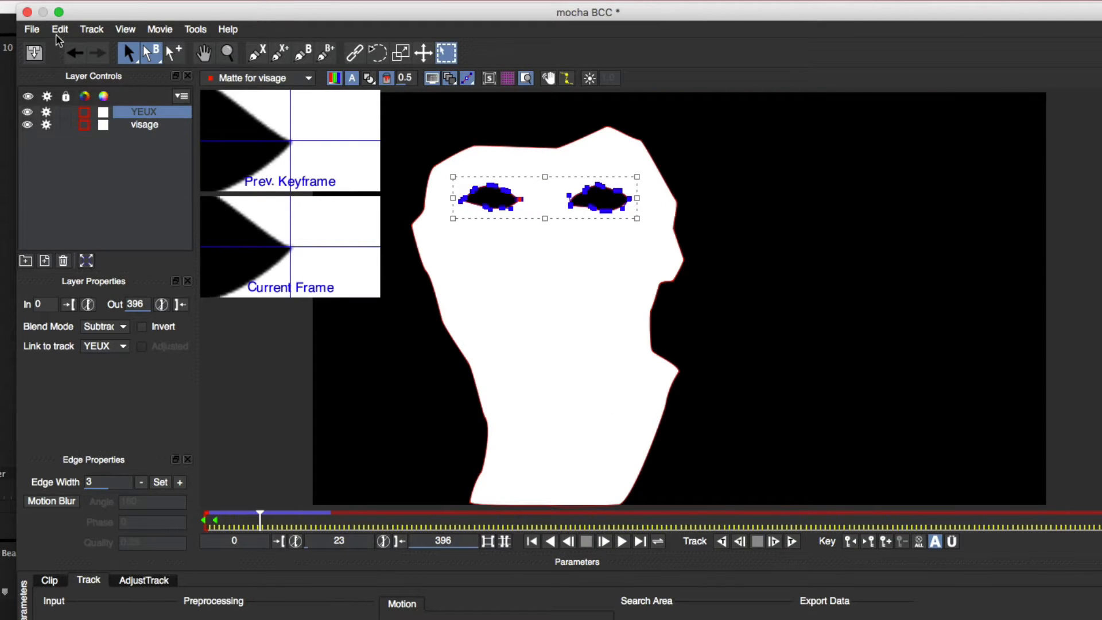
click(32, 29)
click(55, 60)
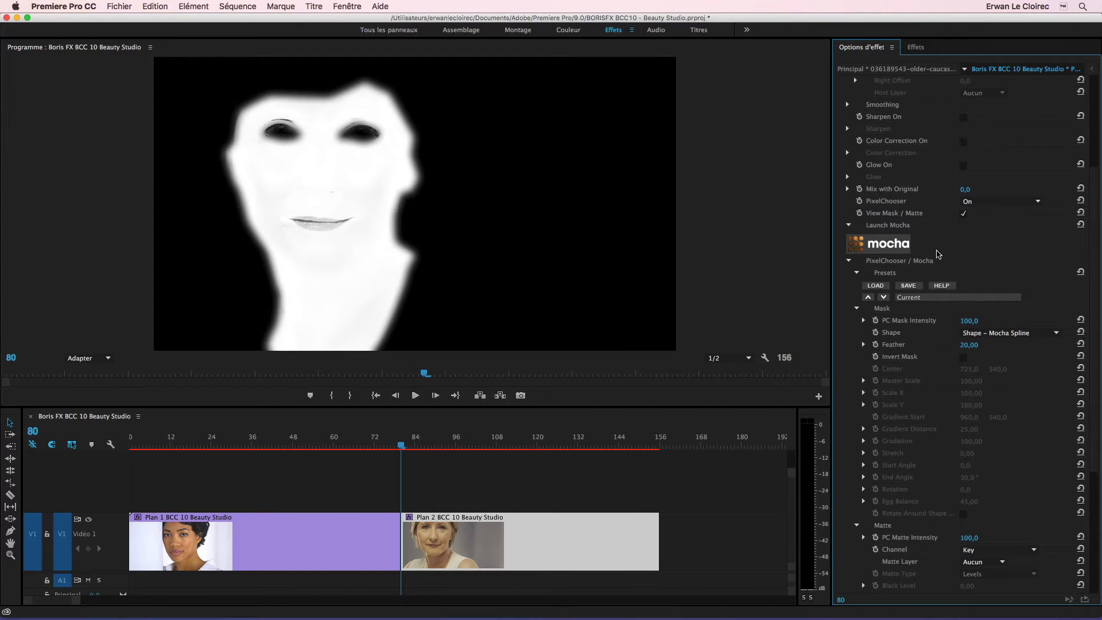
- Turn off View Mask / Matte and move the playhead to frame 84 to check the retouched face
click(962, 214)
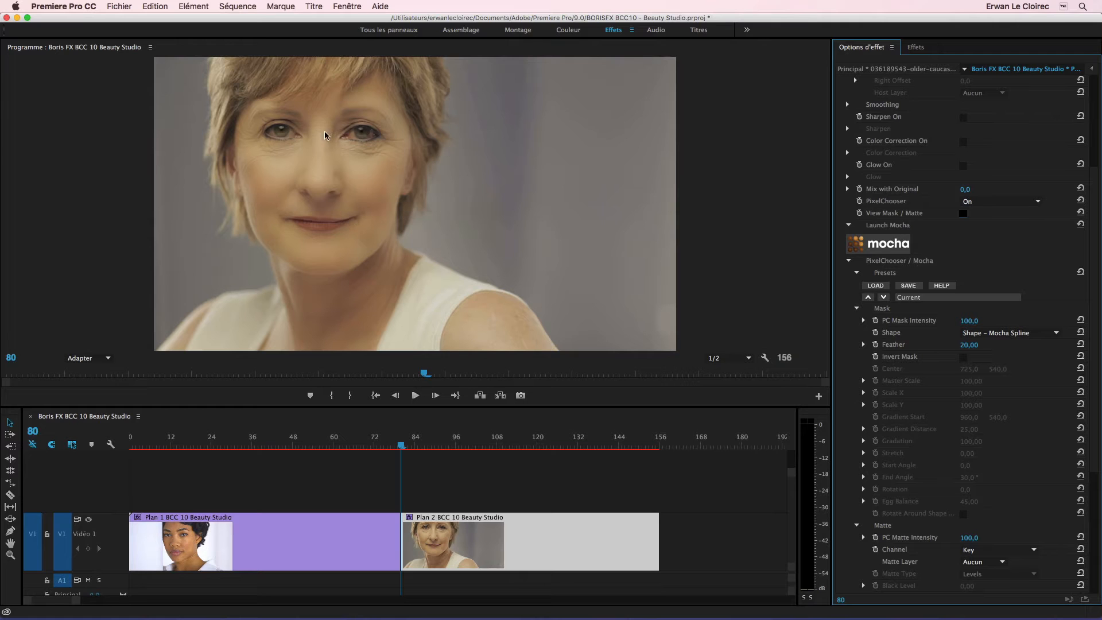
mouse_move(402, 448)
mouse_down()
mouse_move(494, 451)
mouse_move(414, 457)
mouse_up()
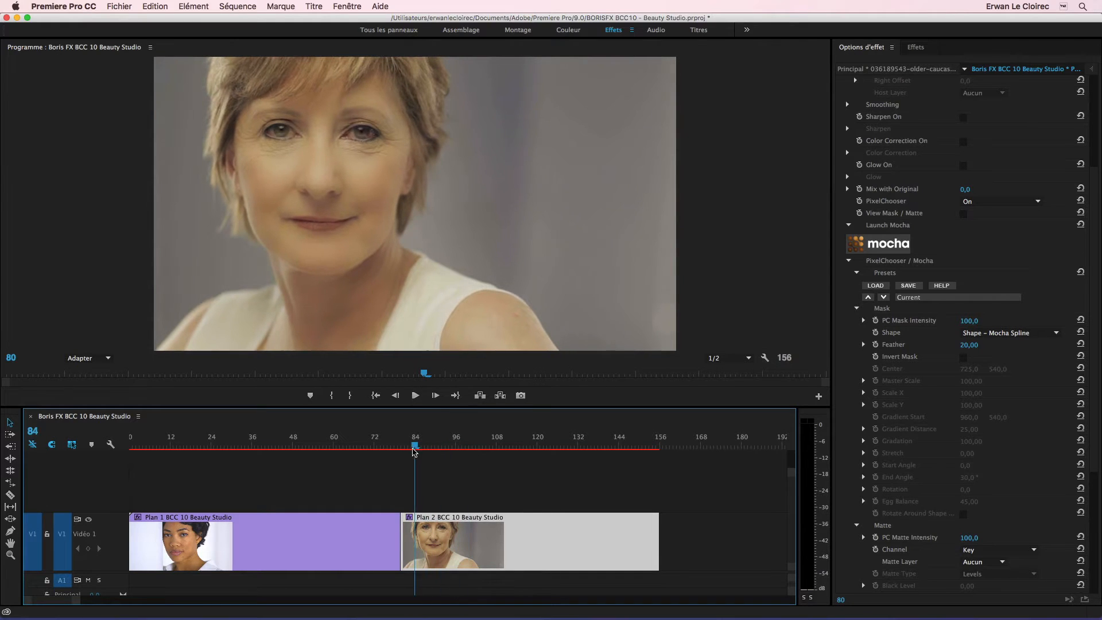